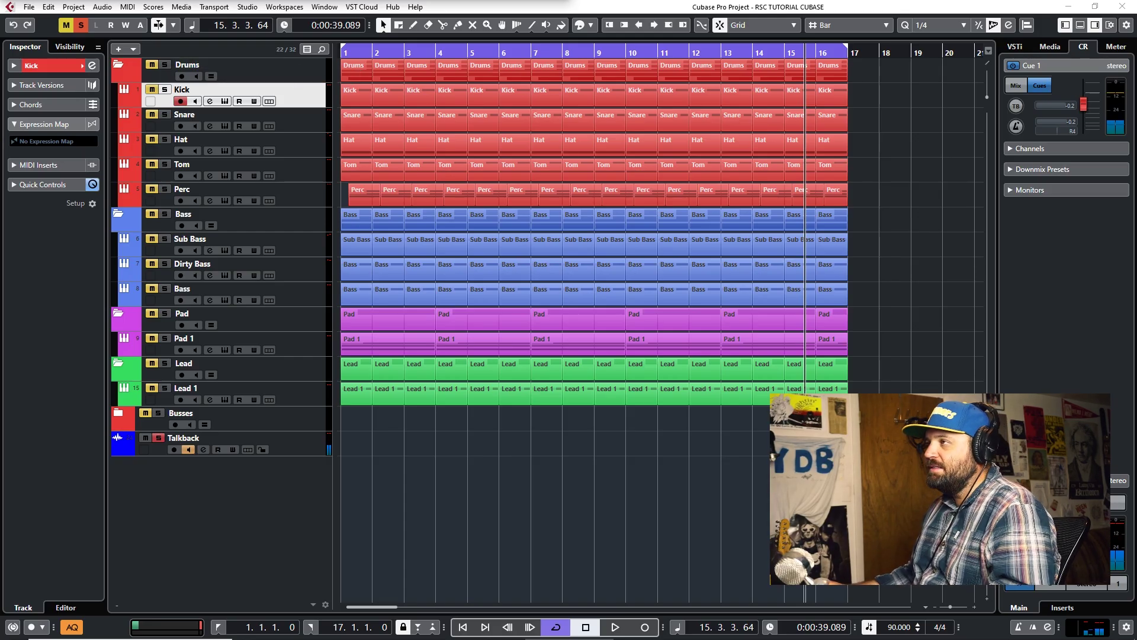
left_click(225, 101)
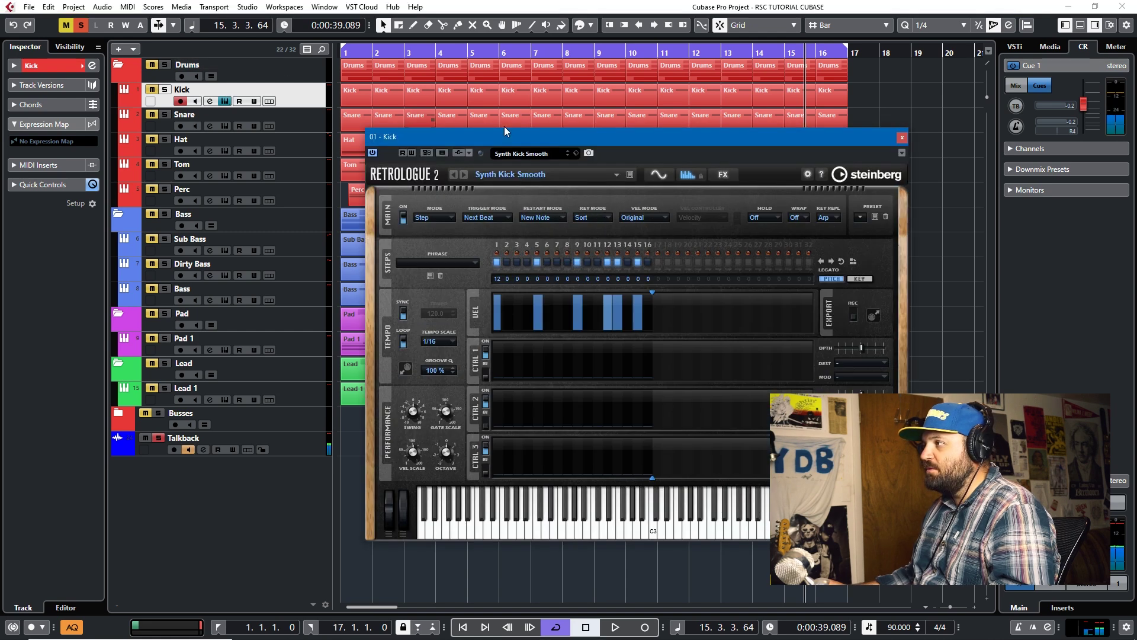
left_click_drag(624, 141, 731, 122)
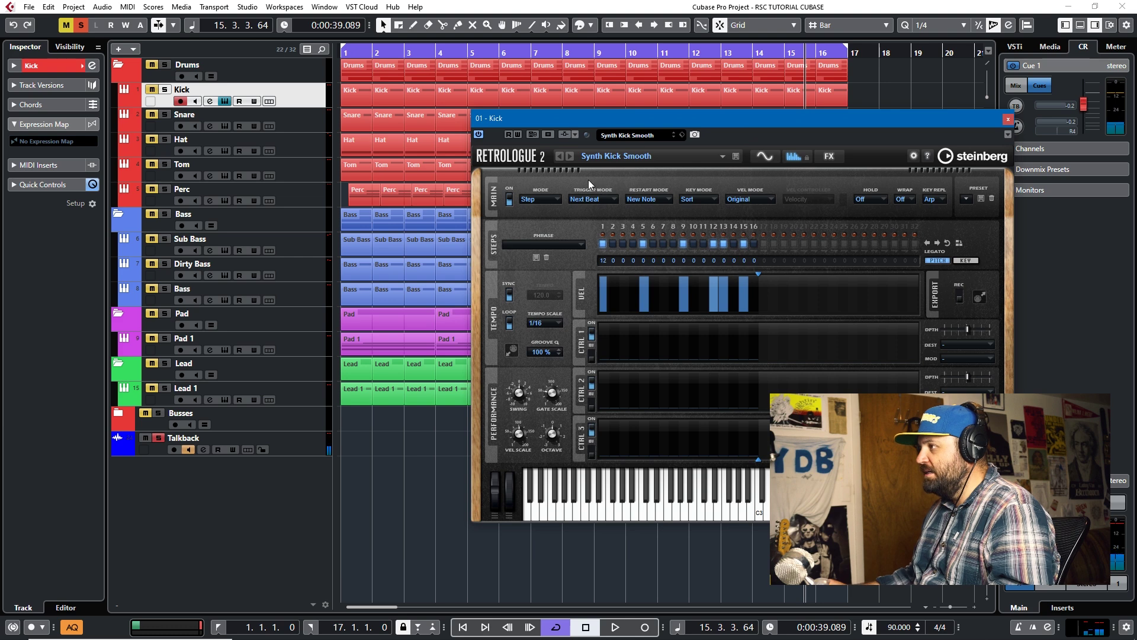
left_click(760, 159)
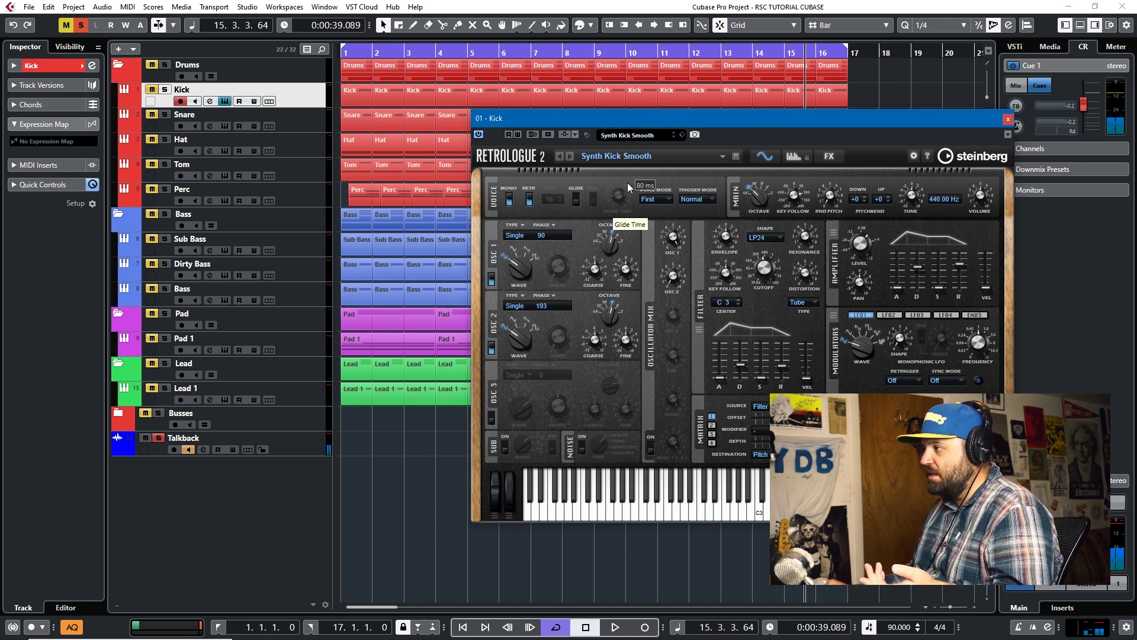
left_click(792, 157)
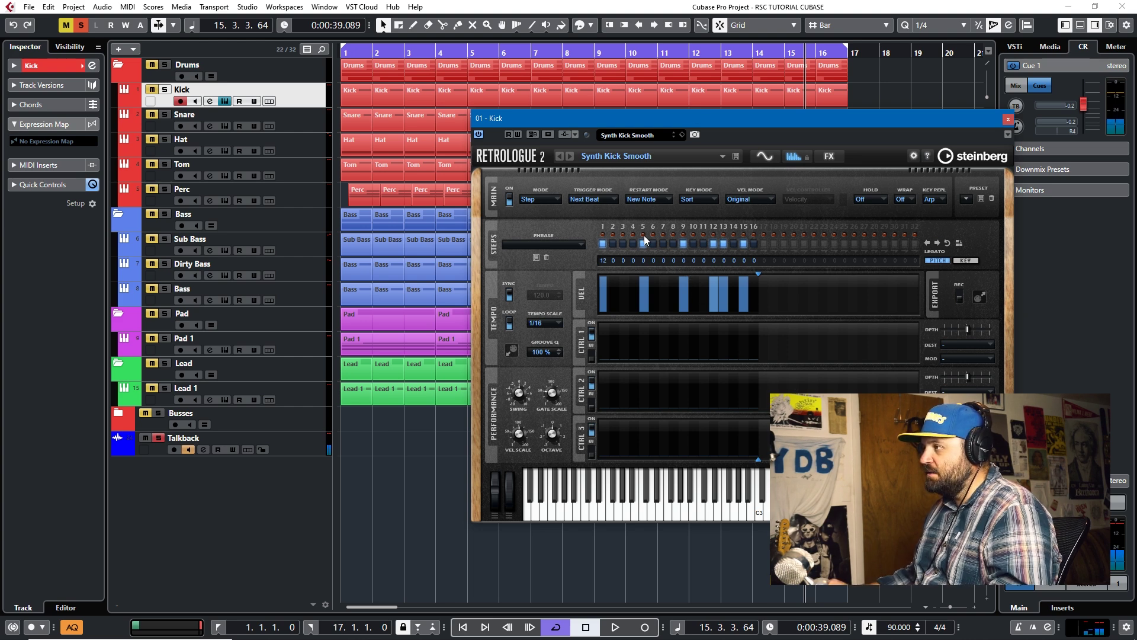
left_click(555, 200)
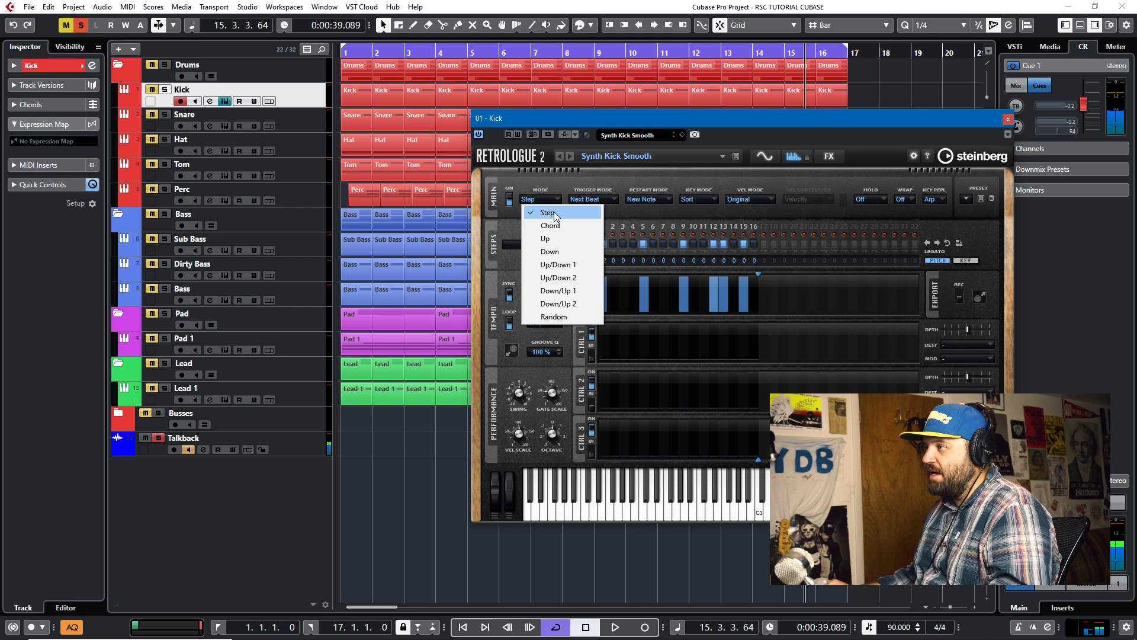
left_click(553, 211)
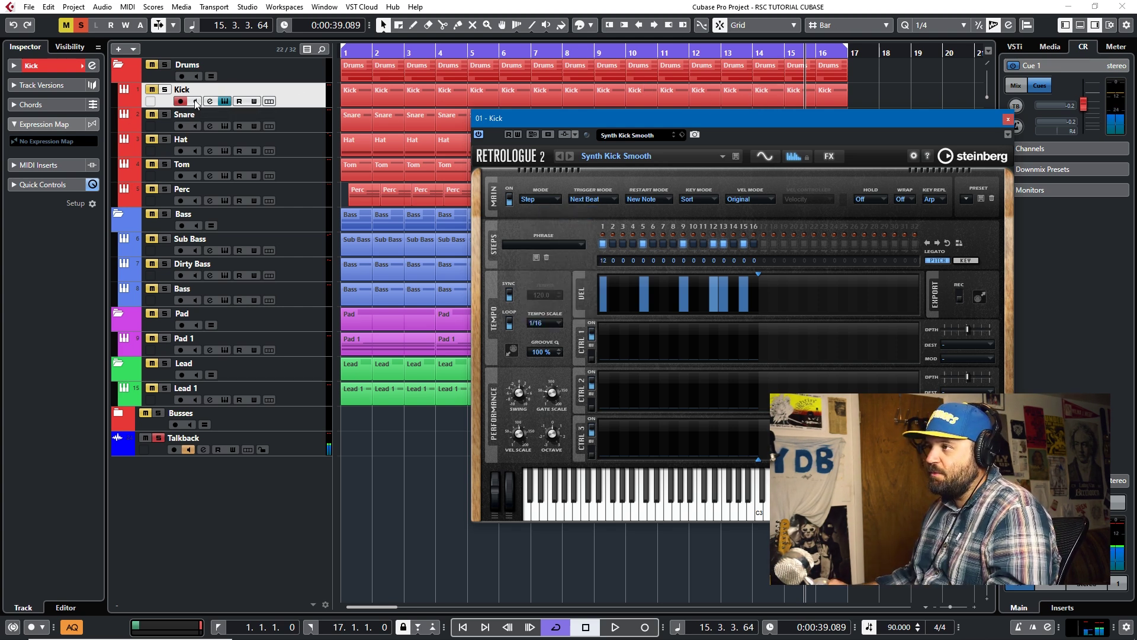
left_click_drag(616, 114, 486, 88)
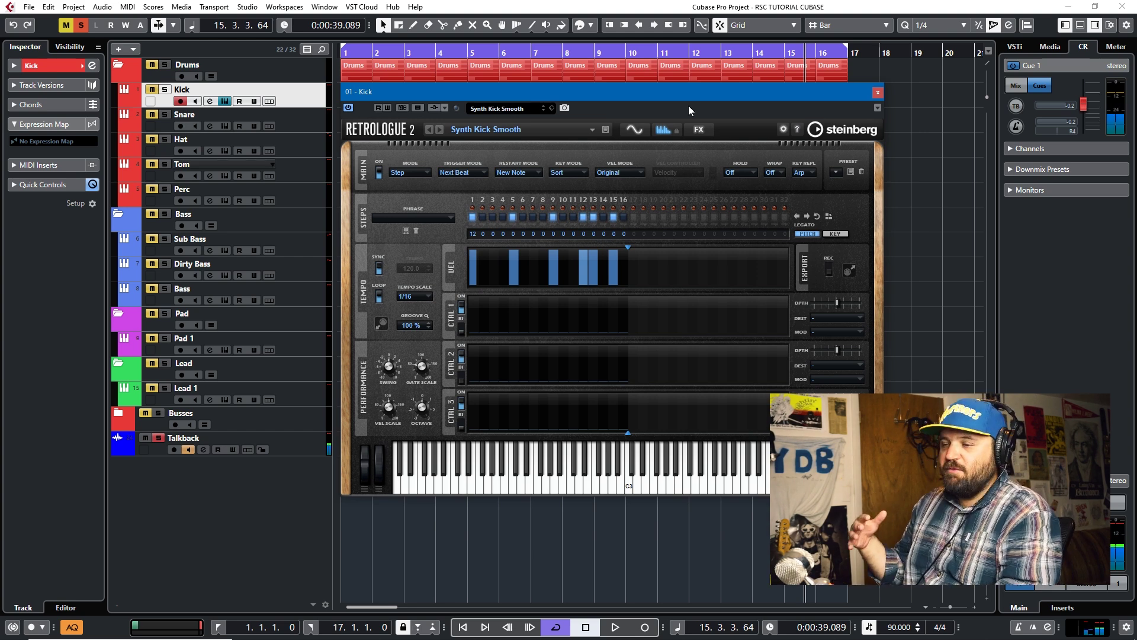
- Open Retrologue 2's preset list sorted by Category and bring up the preset browser
left_click(593, 130)
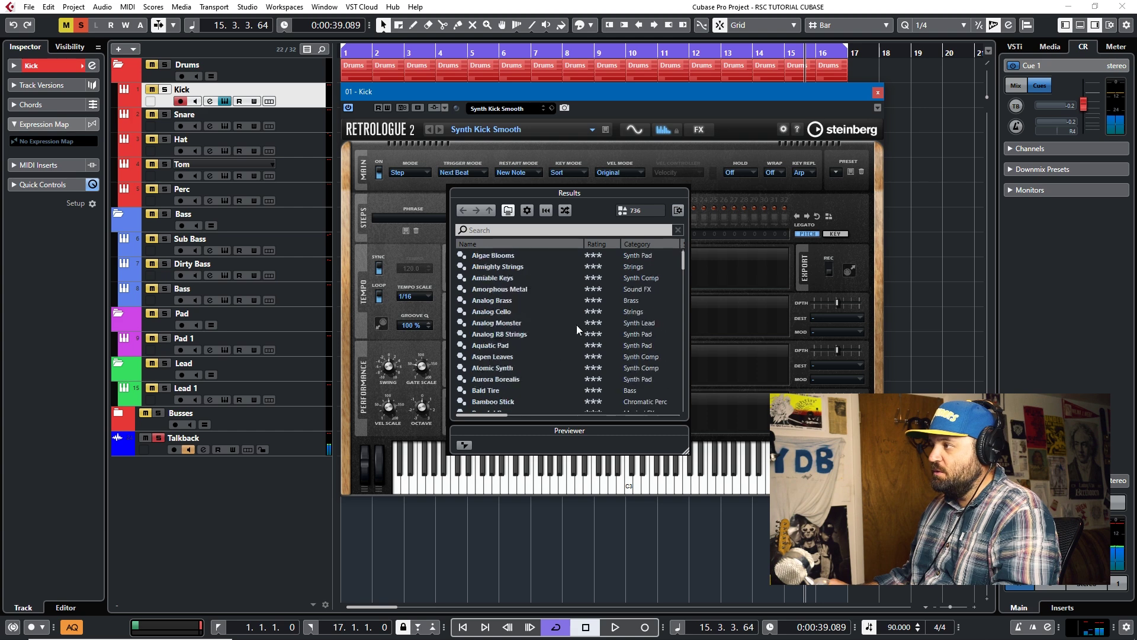
left_click(644, 244)
scroll(634, 285, "down", 20)
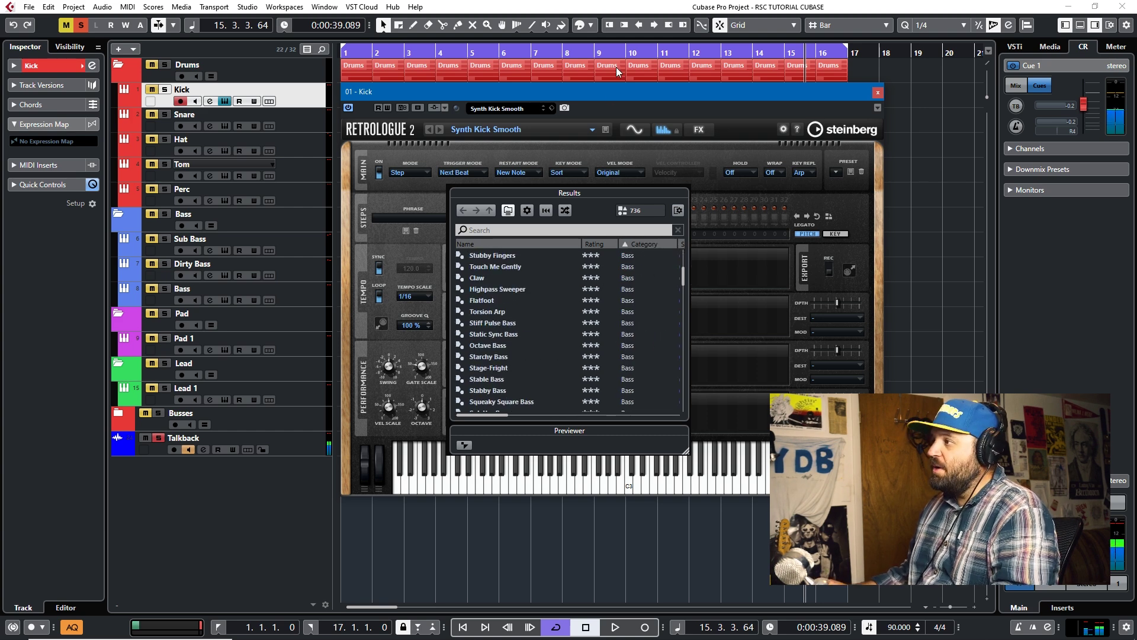
left_click(506, 109)
left_click(506, 109)
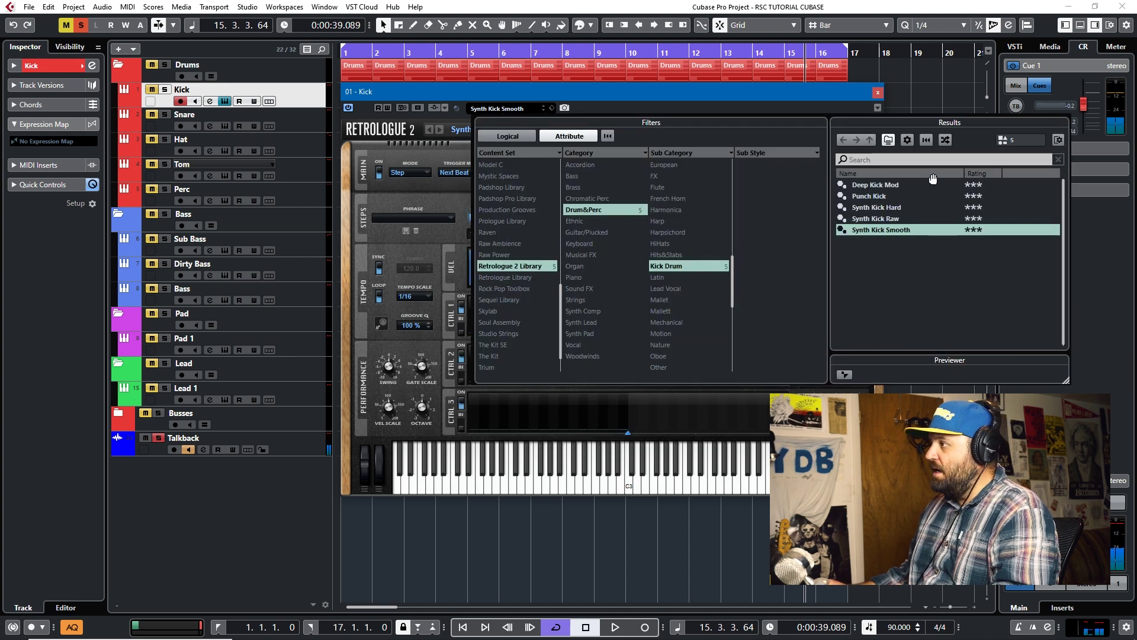
- Enable filter columns and narrow the presets to the seven Kick Drum presets
left_click(610, 98)
left_click(521, 133)
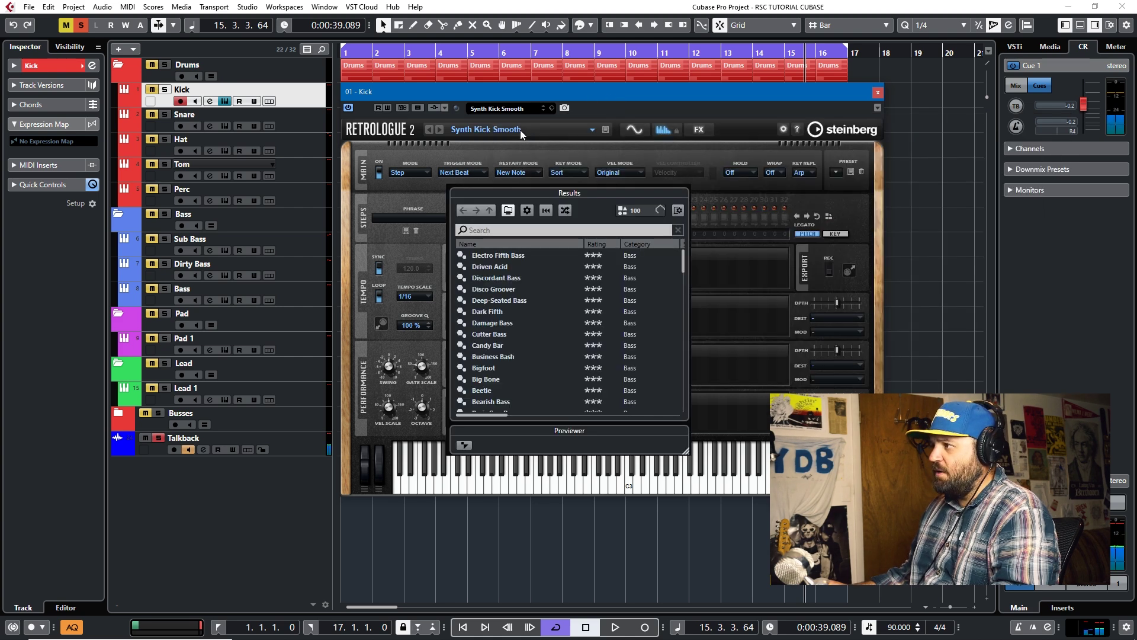
left_click(677, 211)
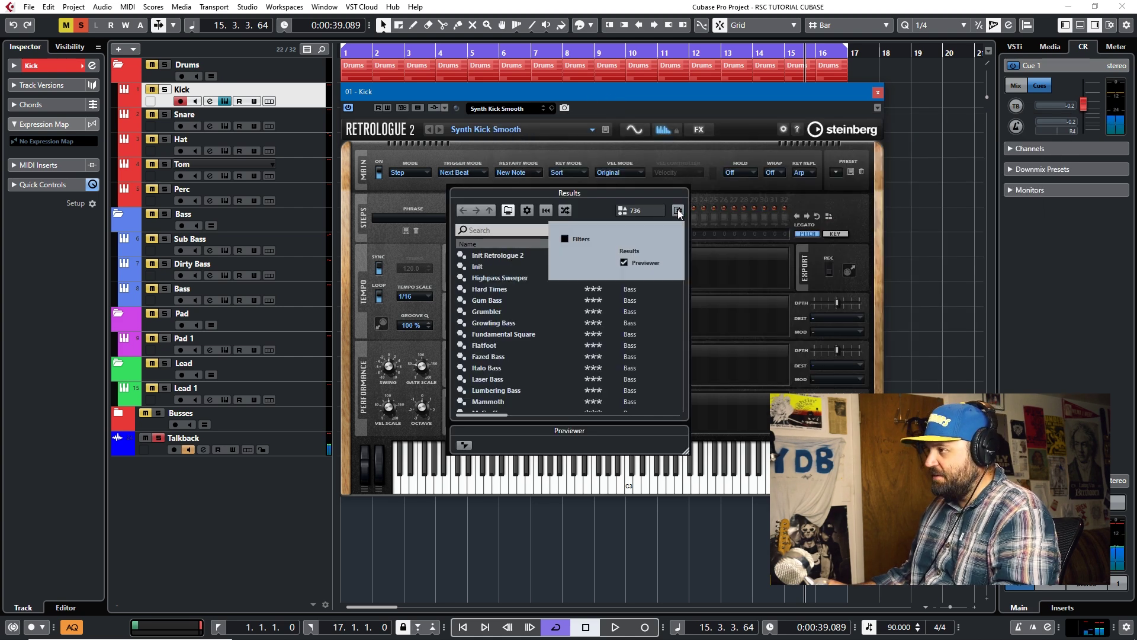
left_click(565, 240)
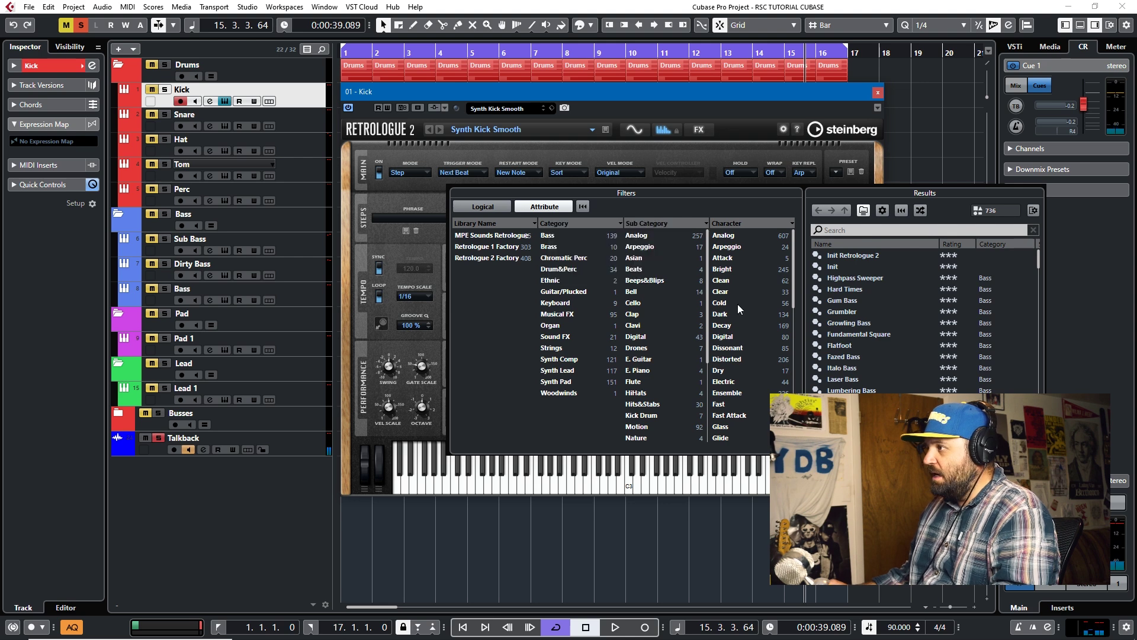
left_click(653, 416)
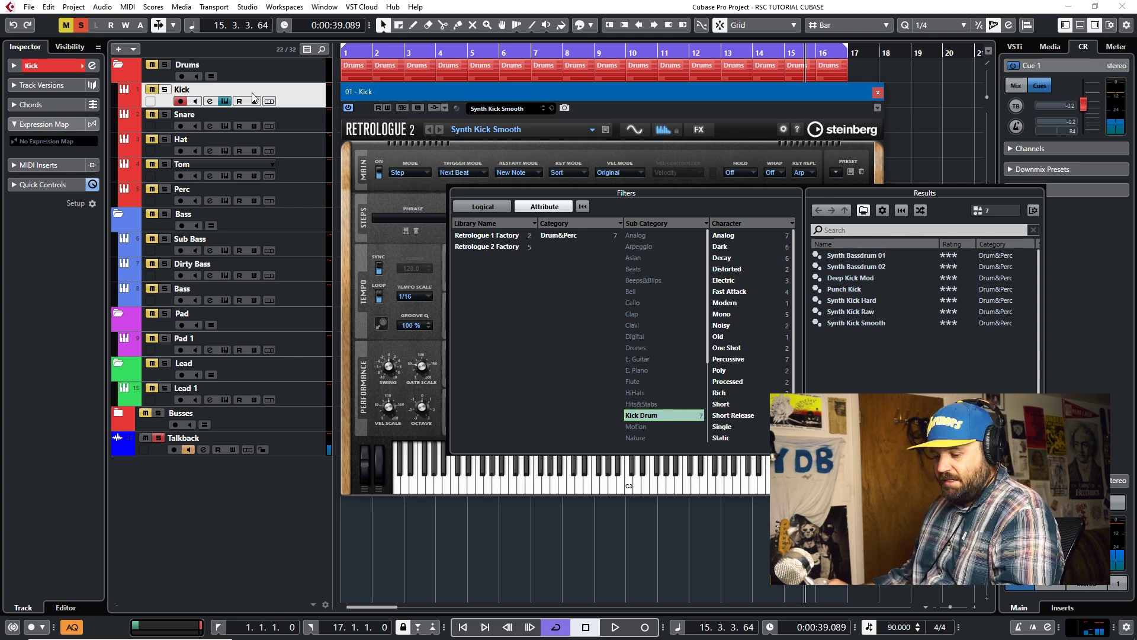
- Close the preset browser, then play and stop the Synth Kick Smooth step pattern
left_click(880, 100)
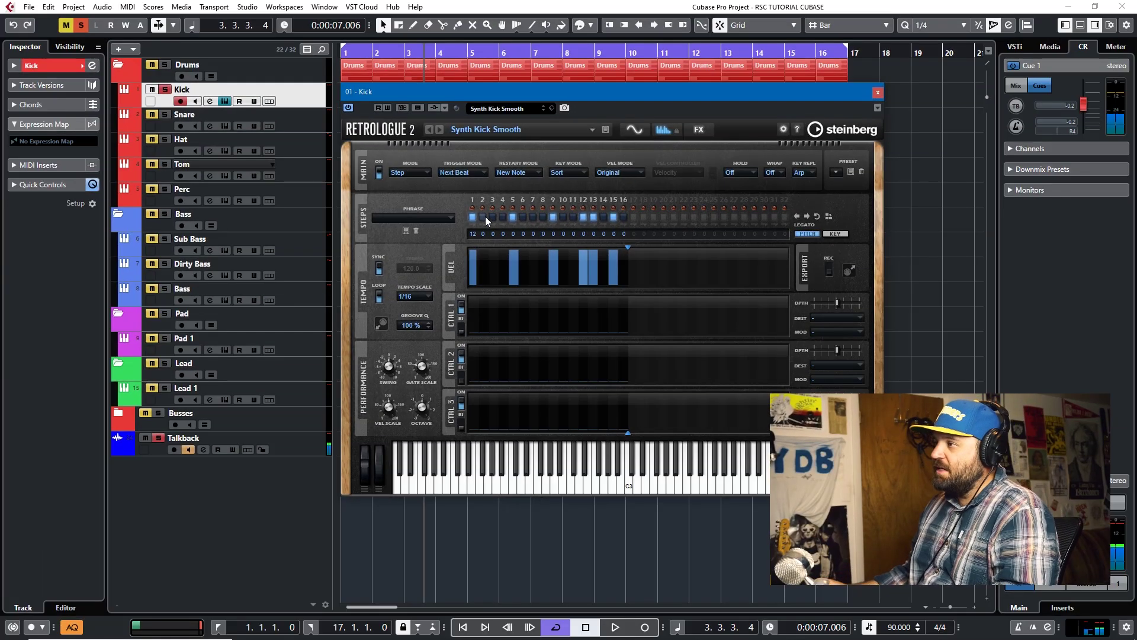
key("space")
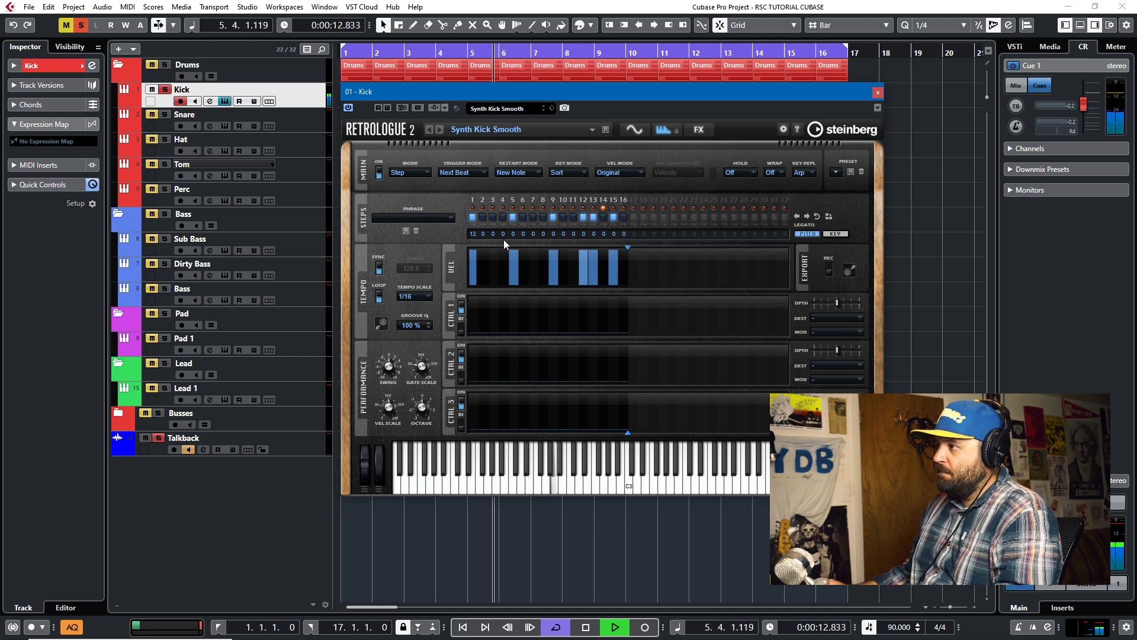
key("space")
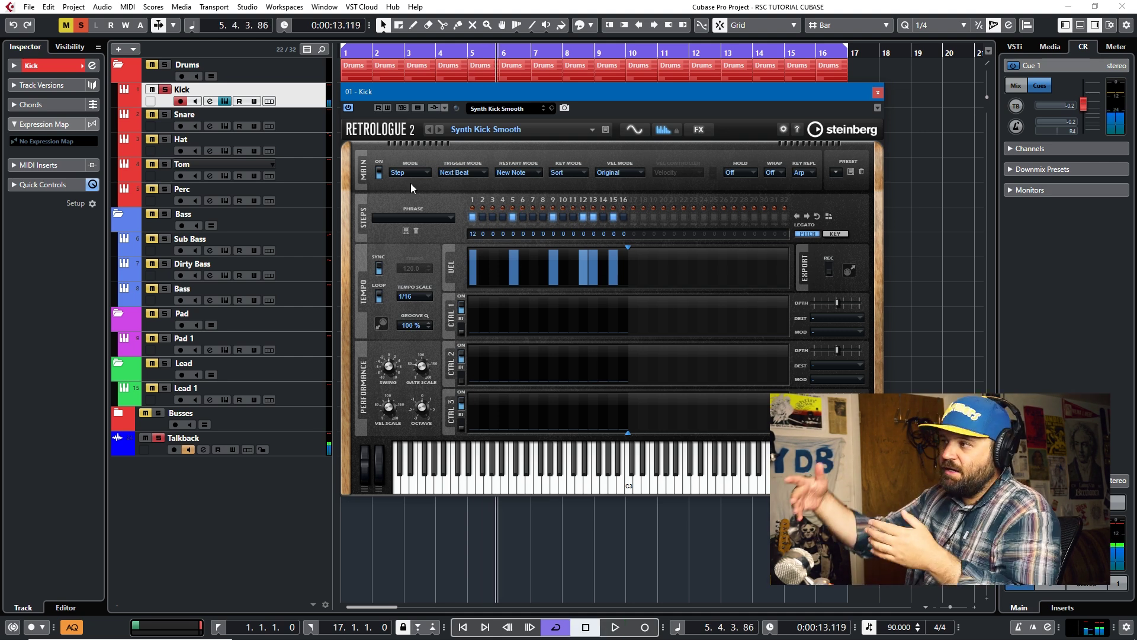
- Close the Kick synth and check the first Kick part's A1 note in the note editor
left_click(877, 92)
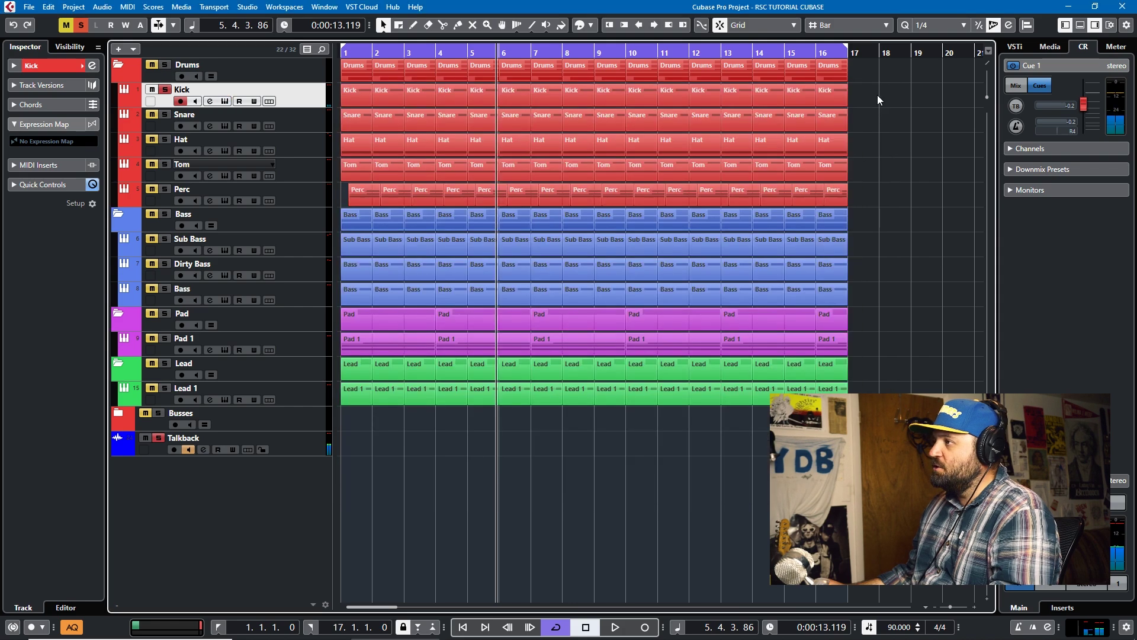
double_click(355, 93)
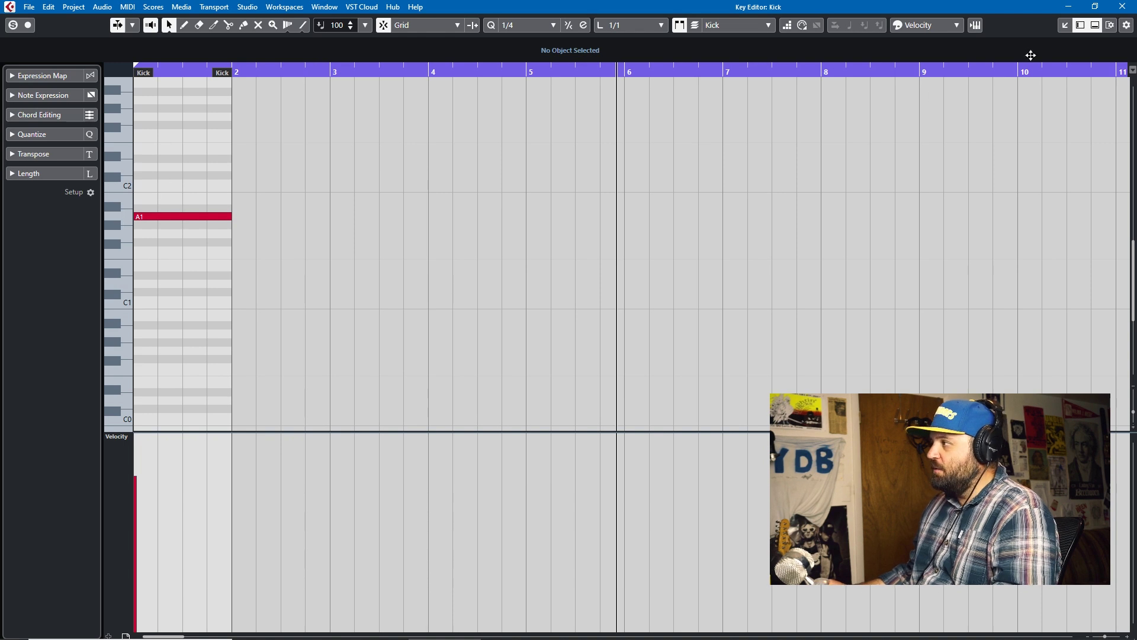
left_click(1122, 9)
- Delete the Kick parts after bar 1, repeat the first part through bar 16, and play
left_click_drag(636, 101, 363, 90)
key("Delete")
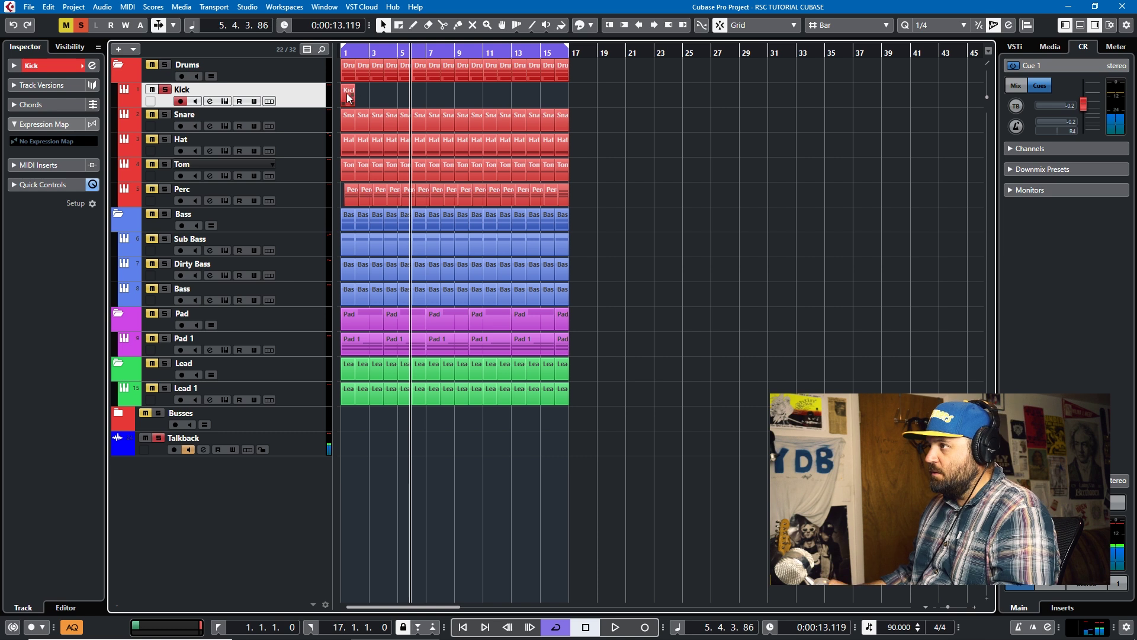
key("ctrl+d")
key("ctrl+d")
key("ctrl+d")
key("ctrl+d")
key("ctrl+d")
key("ctrl+d")
key("ctrl+d")
key("ctrl+d")
key("ctrl+d")
key("ctrl+d")
key("ctrl+d")
key("ctrl+d")
key("ctrl+d")
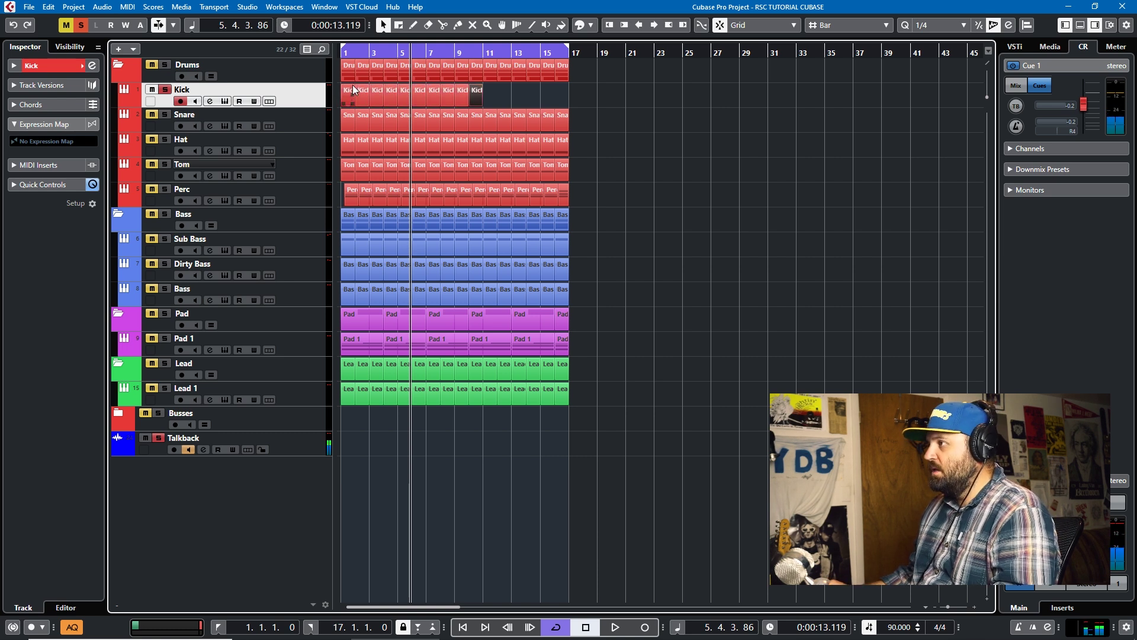
key("ctrl+d")
key("ctrl+d")
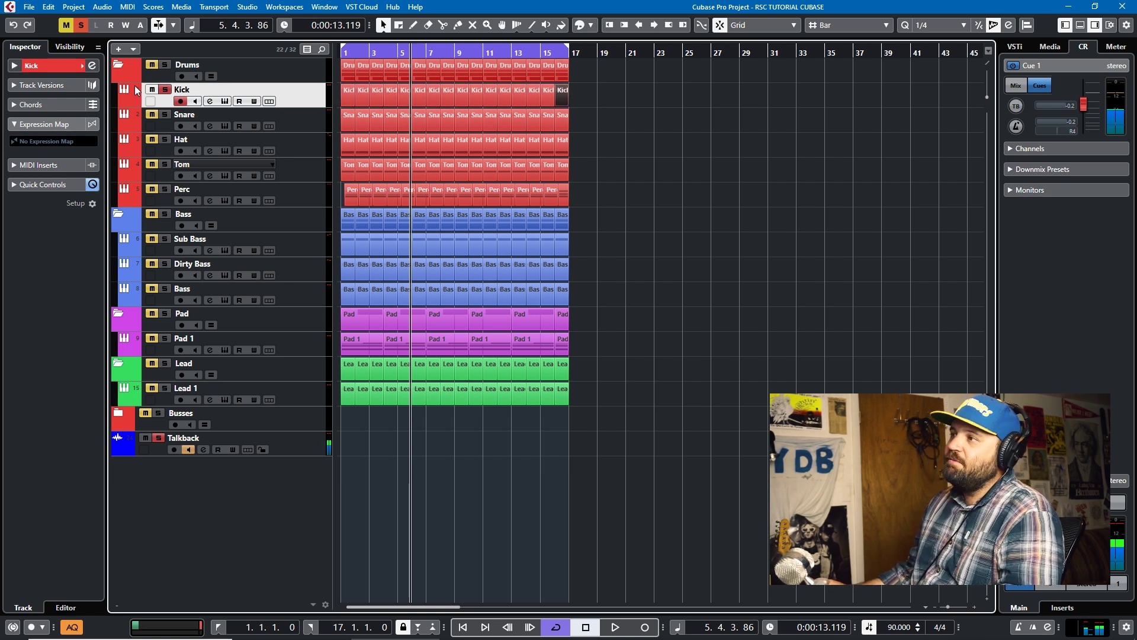
key("space")
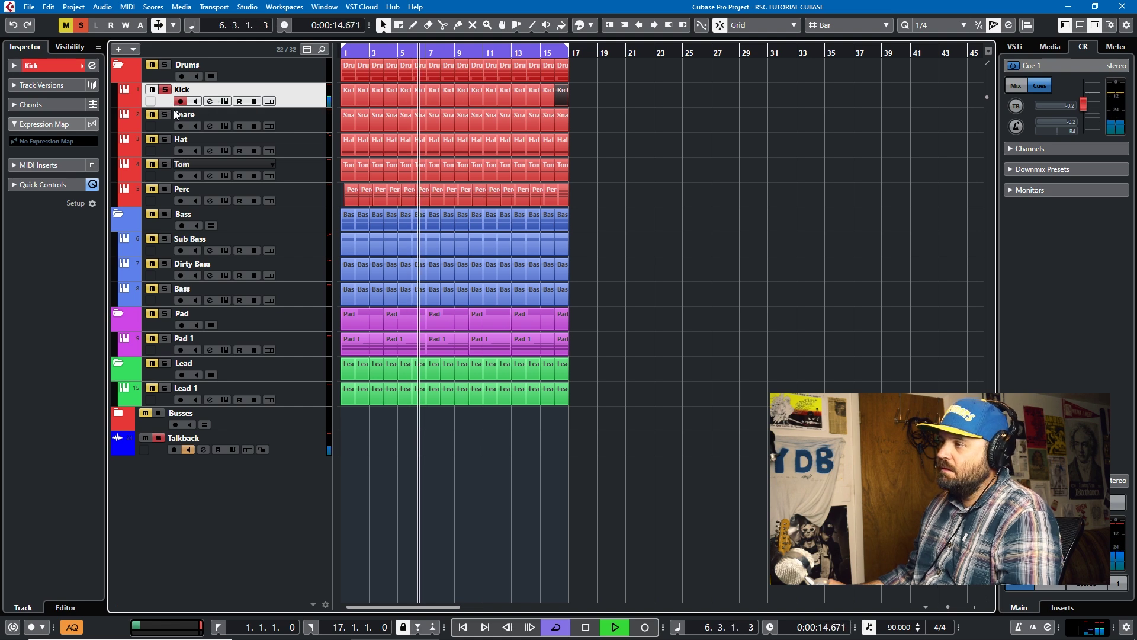
- Set the Snare Retrologue's Amplifier VEL to 93 %, return to the Arp page, and solo Snare
left_click(218, 122)
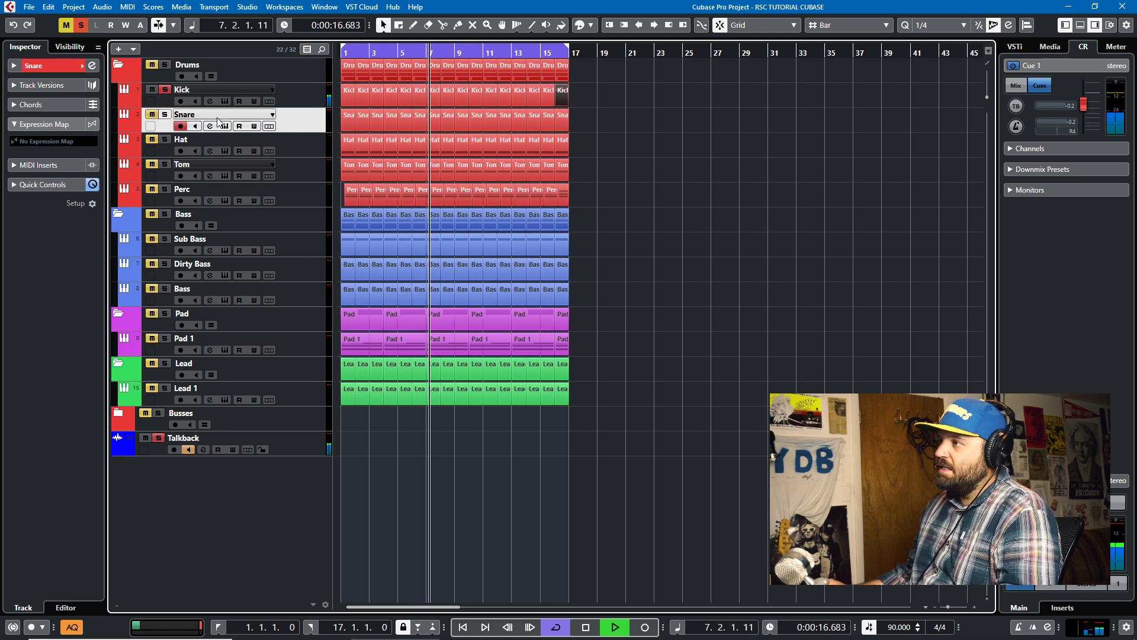
left_click(224, 125)
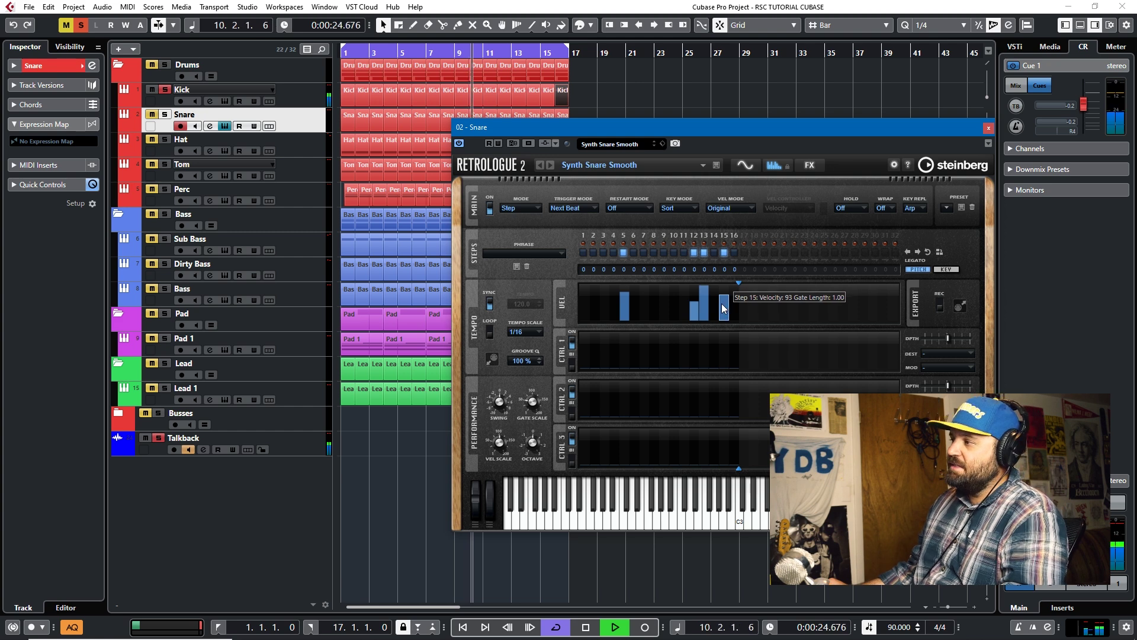
left_click(743, 163)
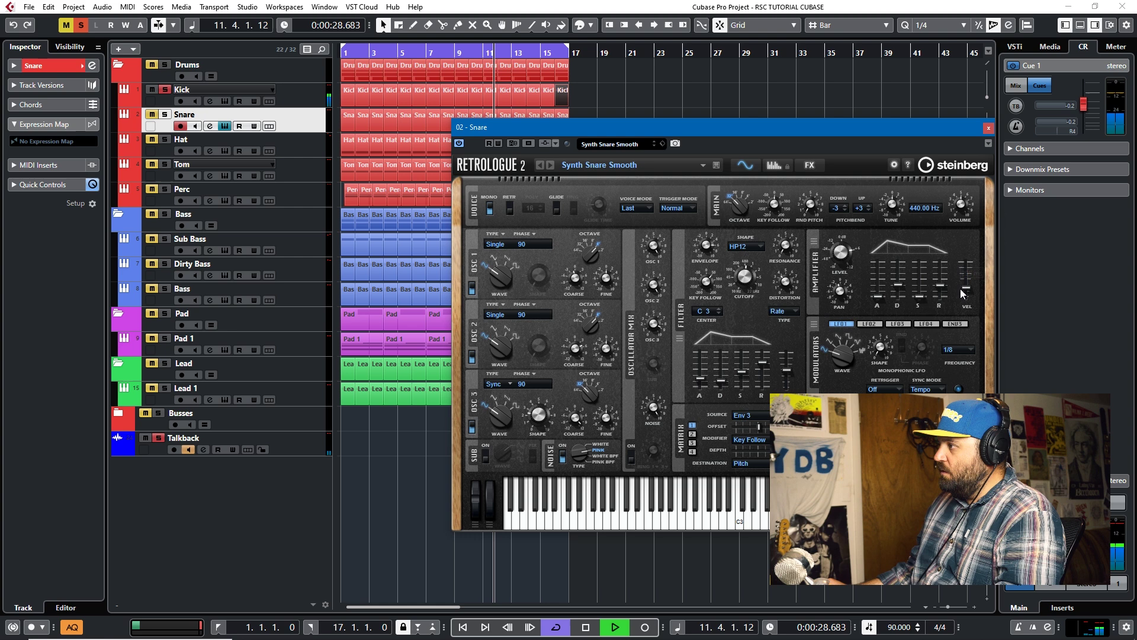
mouse_move(961, 289)
left_mouse_down()
mouse_move(958, 234)
mouse_move(962, 290)
left_mouse_up()
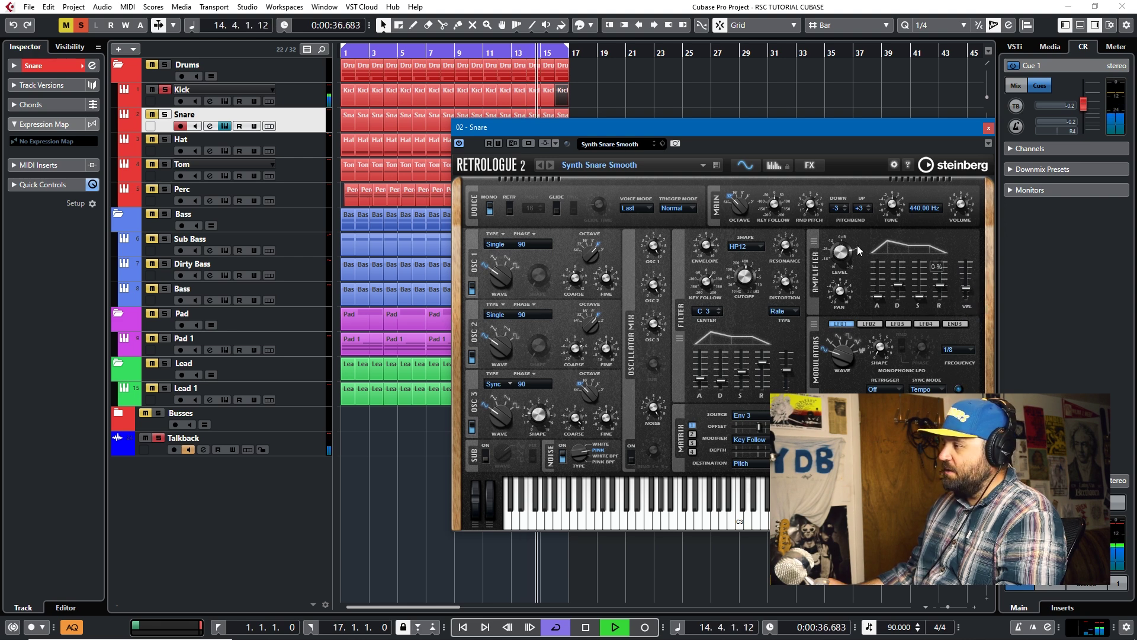
left_click(772, 166)
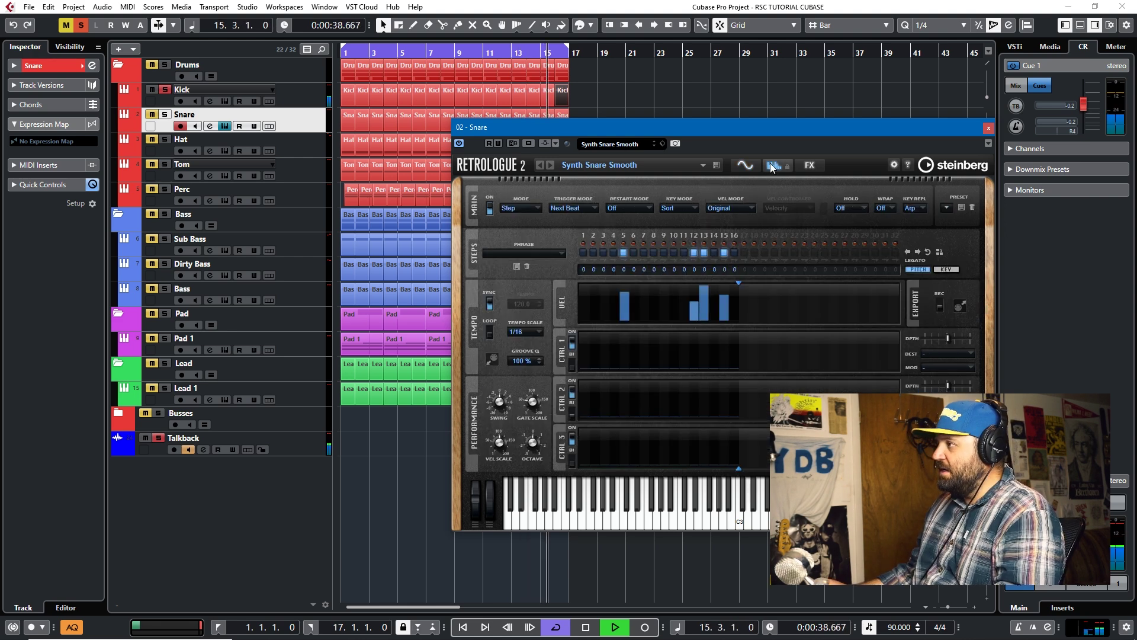
left_click(165, 116)
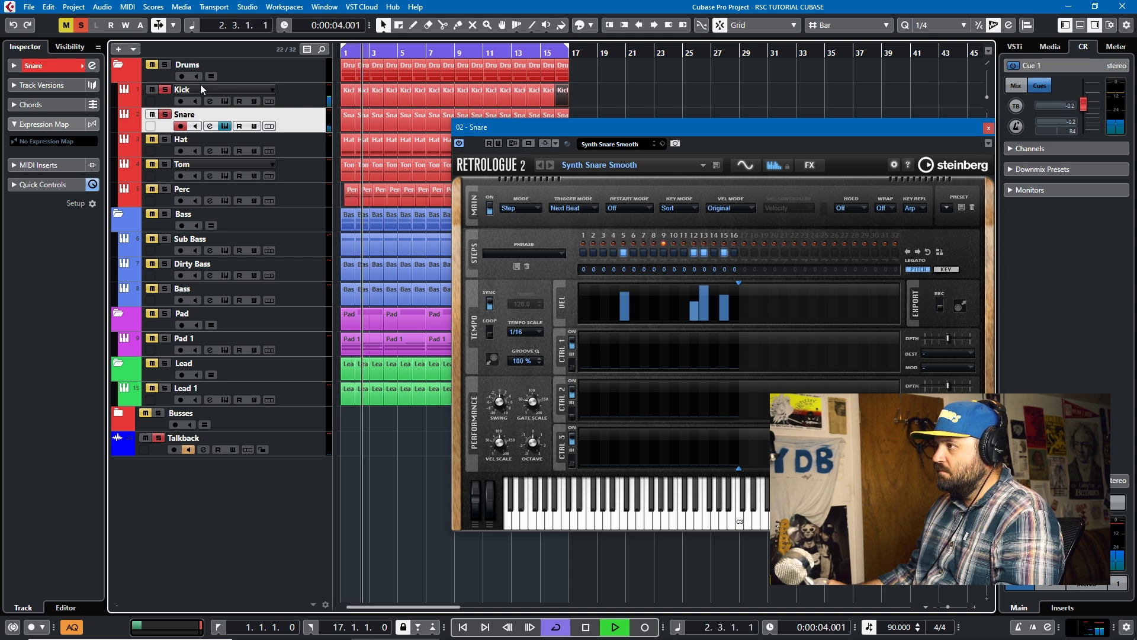
- Open and close the first Snare part's note editor, then select the Hat track
double_click(345, 123)
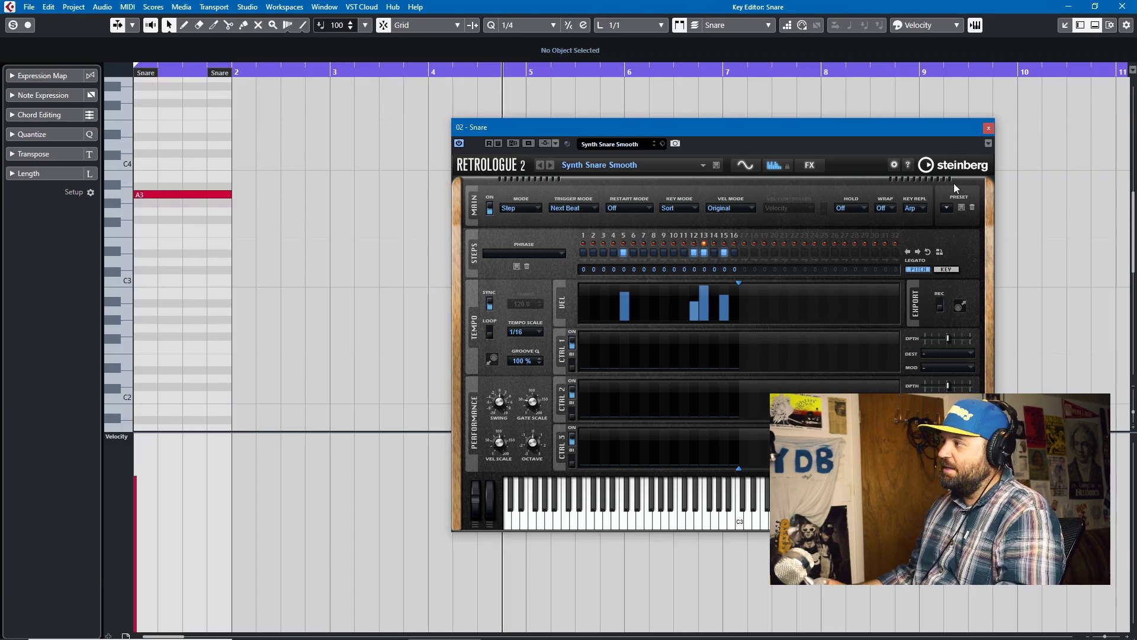
left_click(1107, 64)
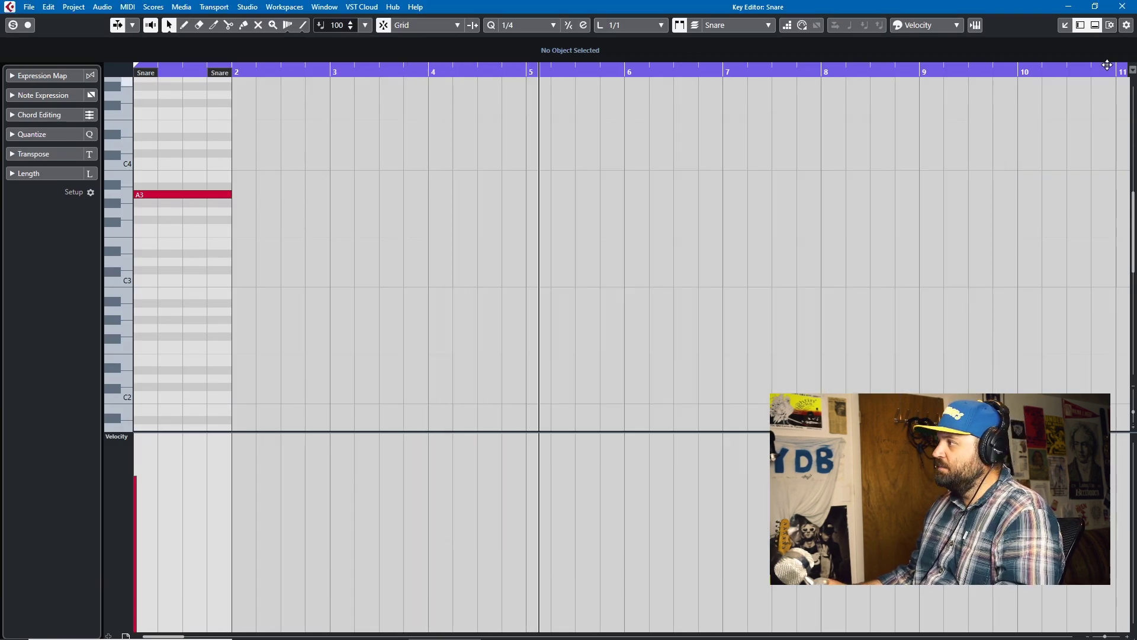
left_click(1123, 6)
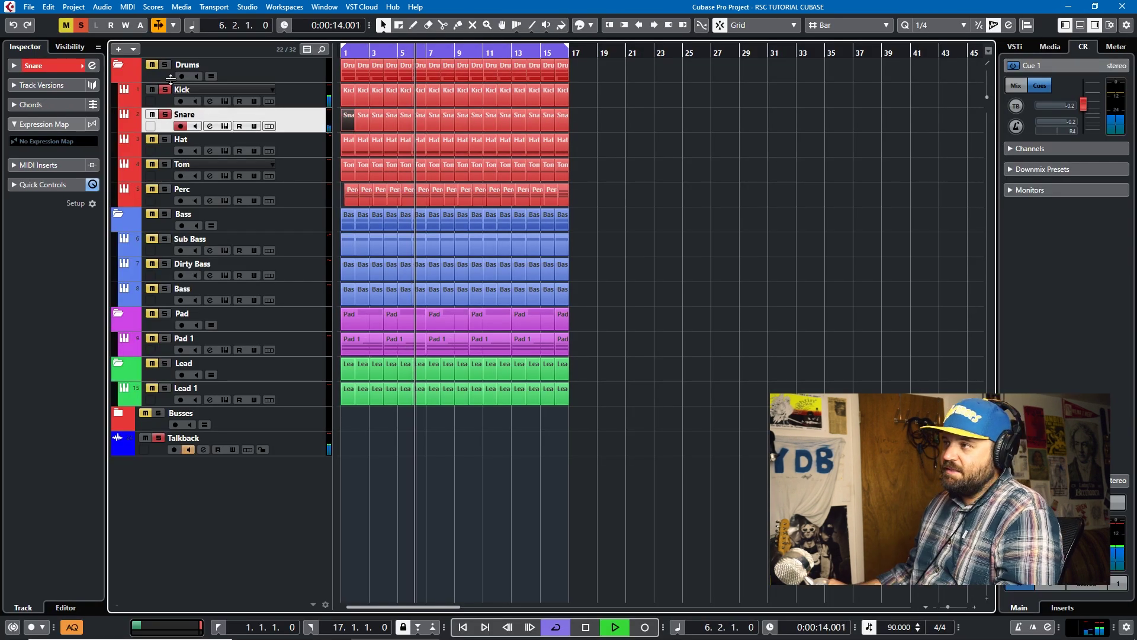
left_click(320, 148)
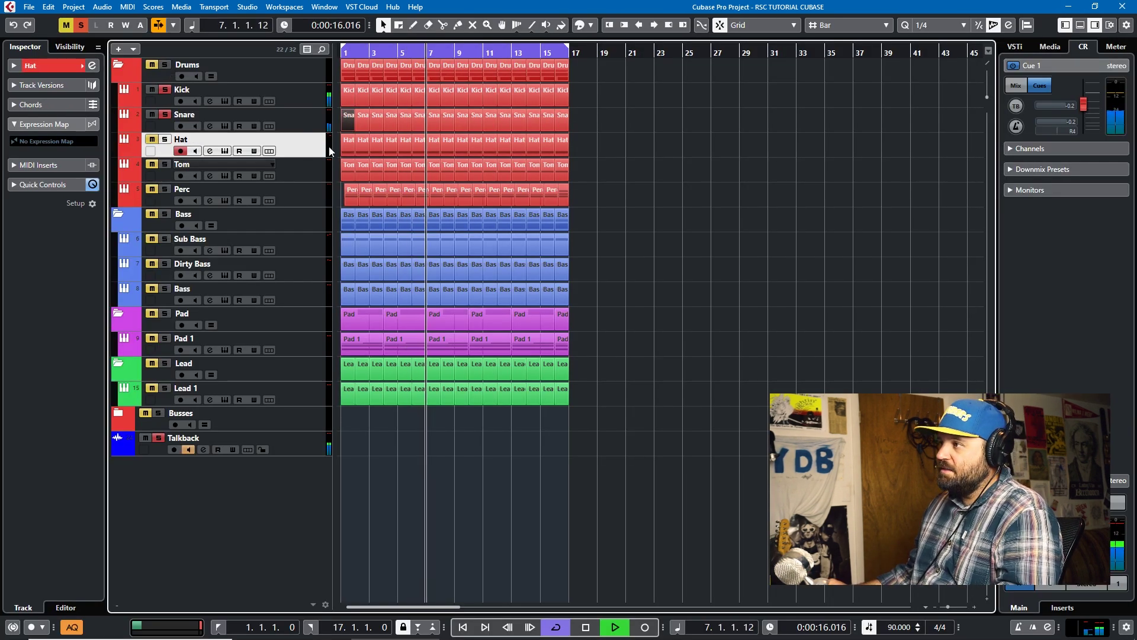
- View the Hat synth's step pattern and effects page, toggle the Drums folder solo, and solo Hat
left_click(224, 151)
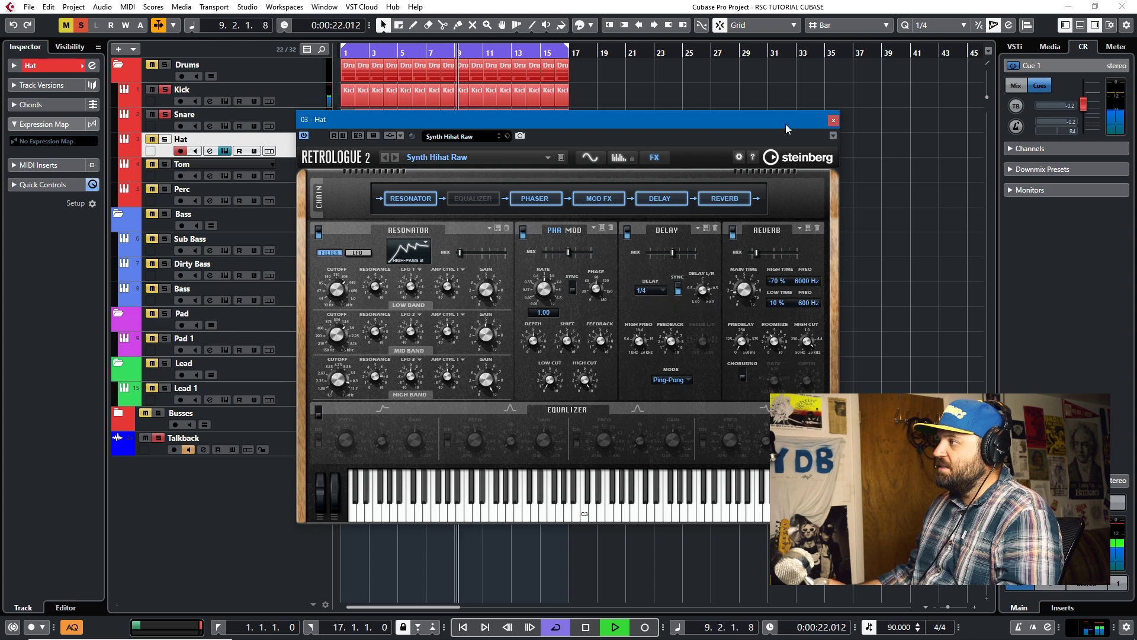
left_click(617, 154)
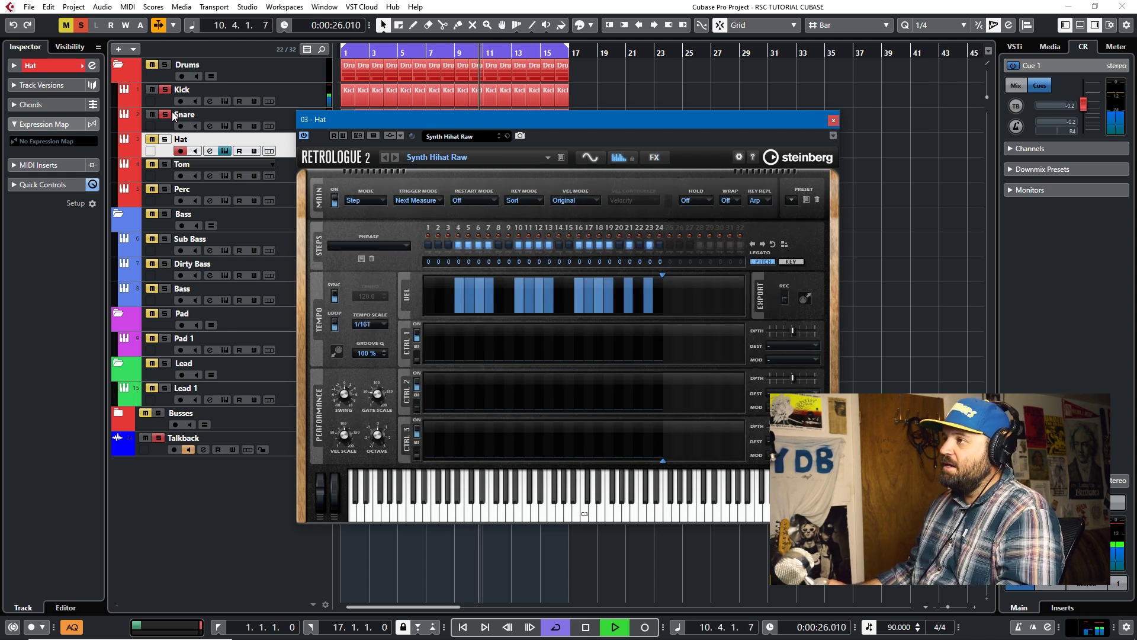
left_click(165, 64)
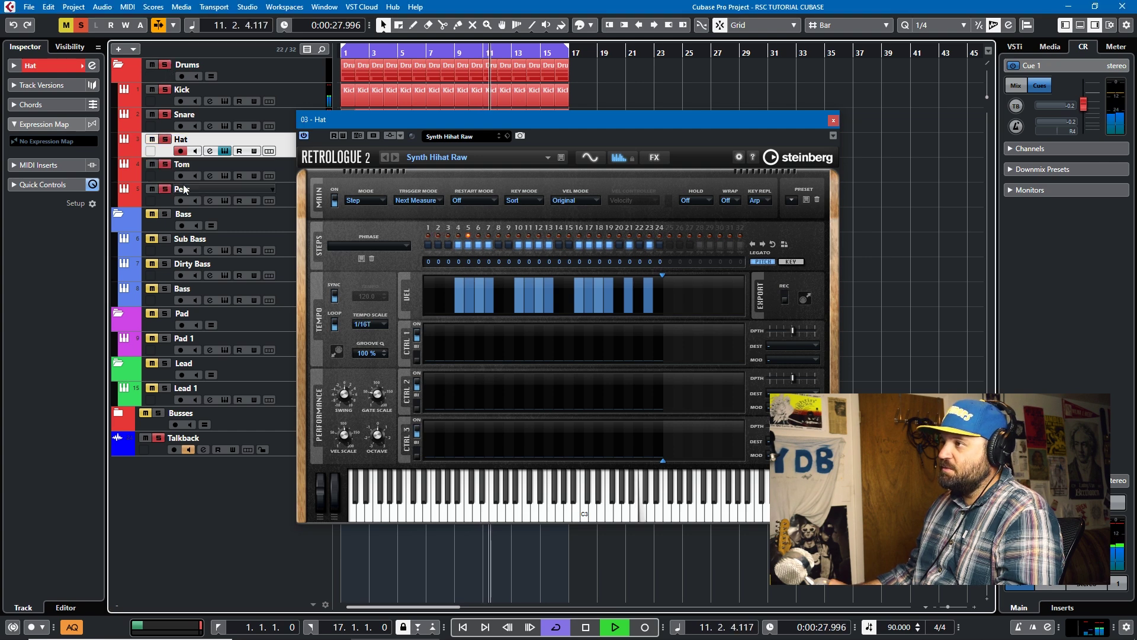
left_click(166, 64)
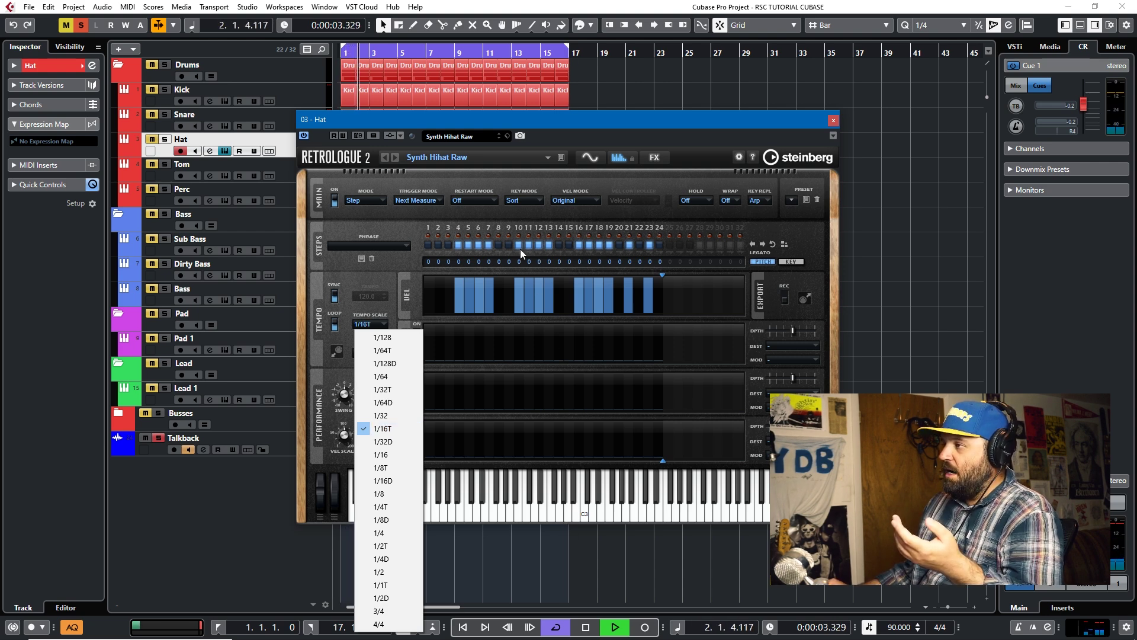
left_click(652, 164)
left_click(652, 164)
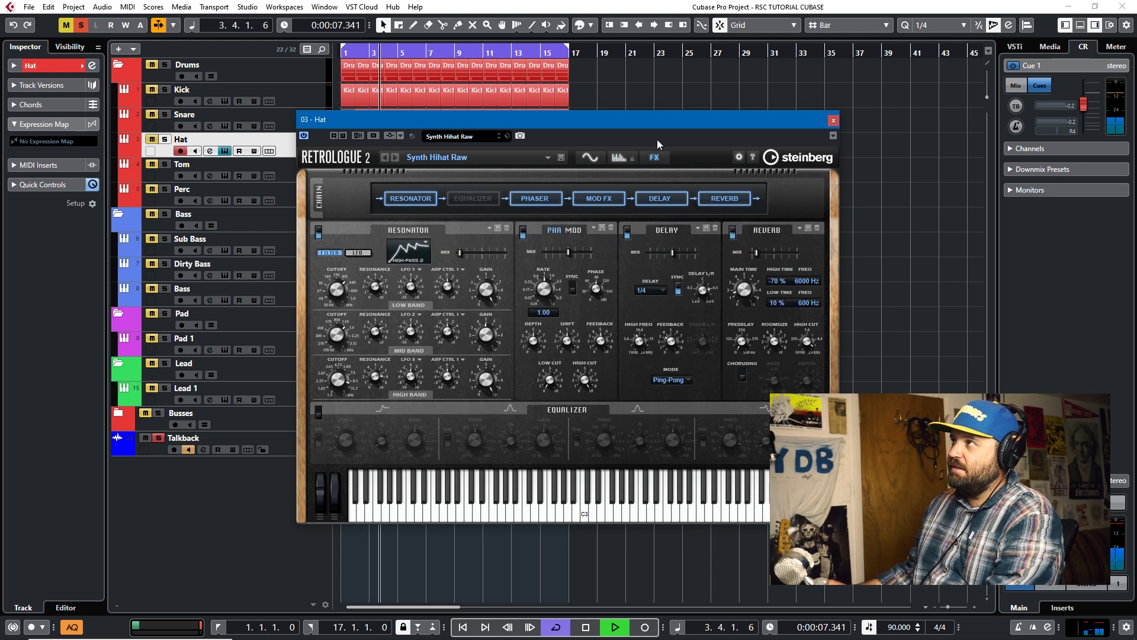
left_click_drag(659, 126, 569, 97)
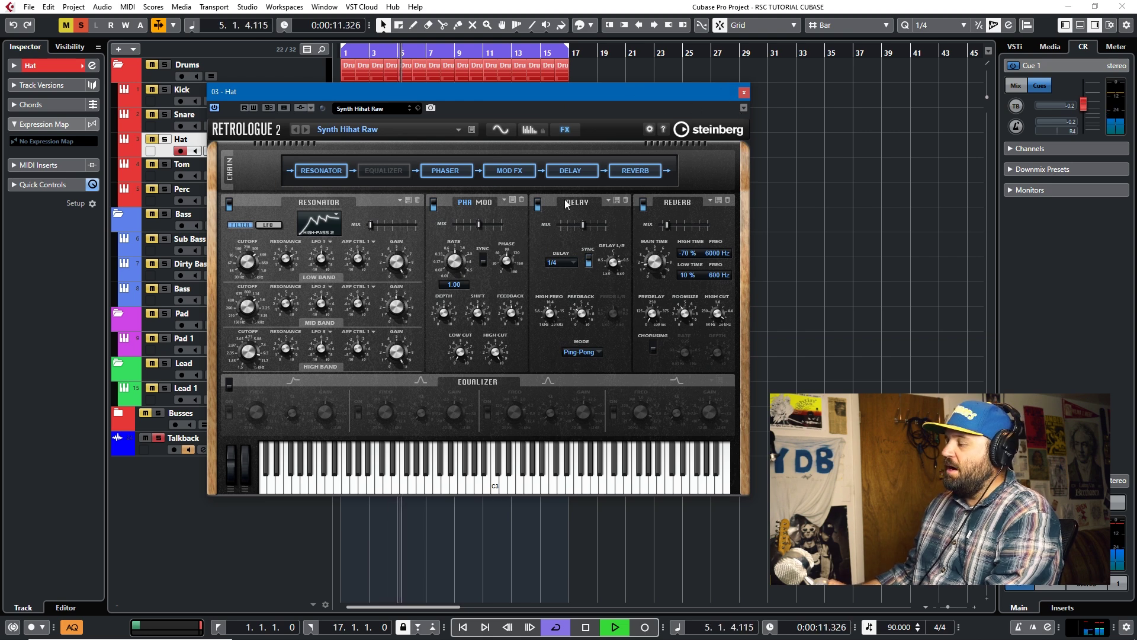
left_click(744, 94)
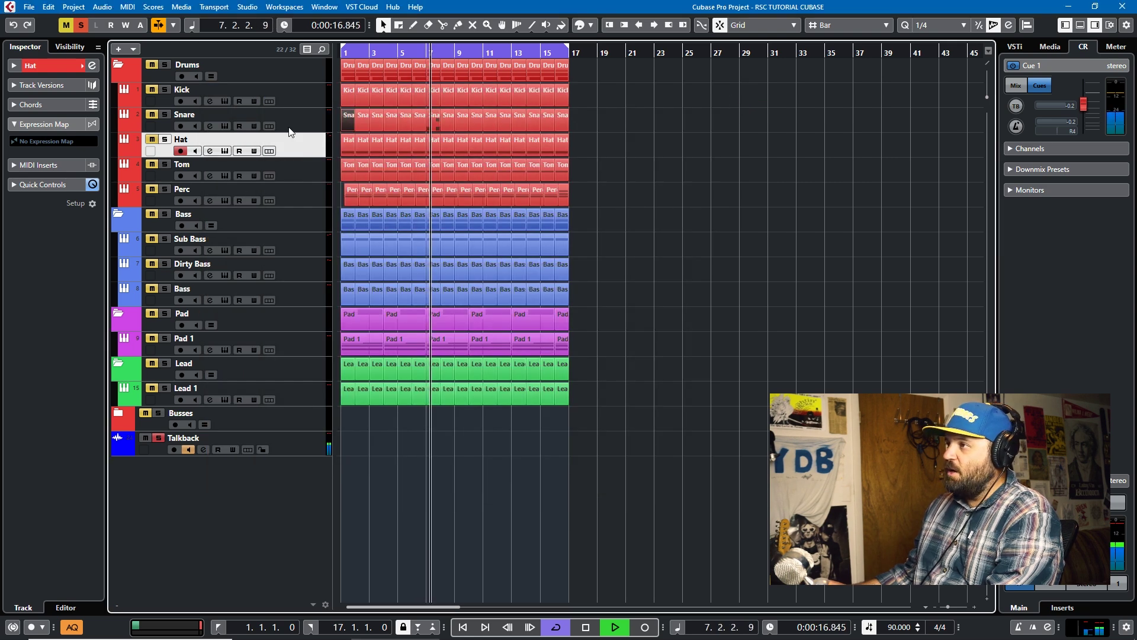
left_click(166, 144)
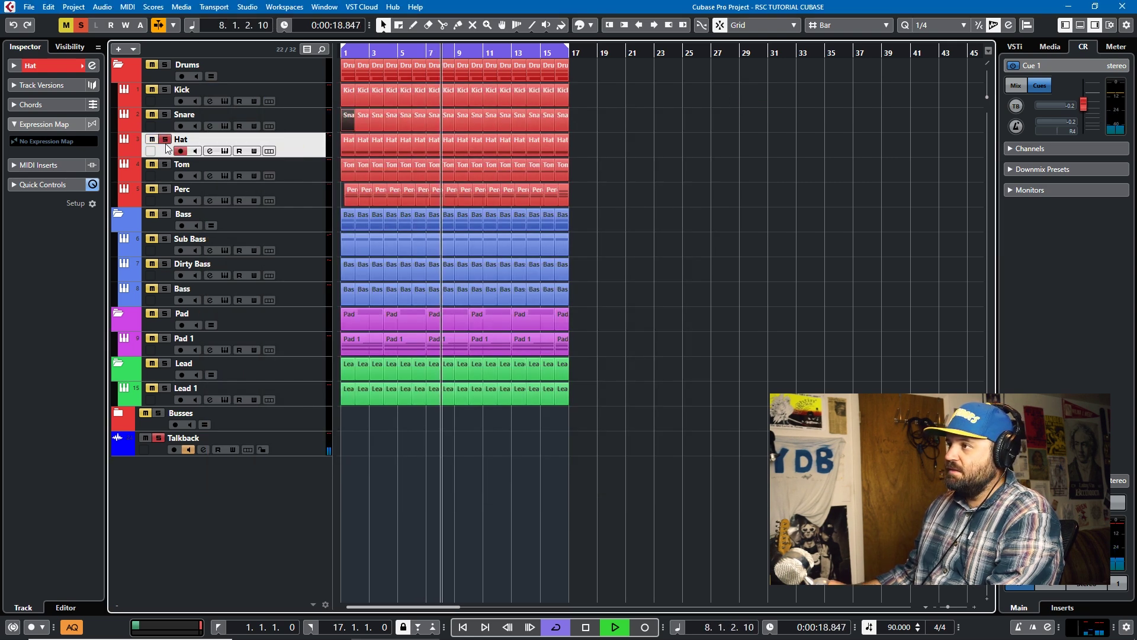
- Switch the Hat synth's Delay effect off and back on, then close the synth
left_click(225, 151)
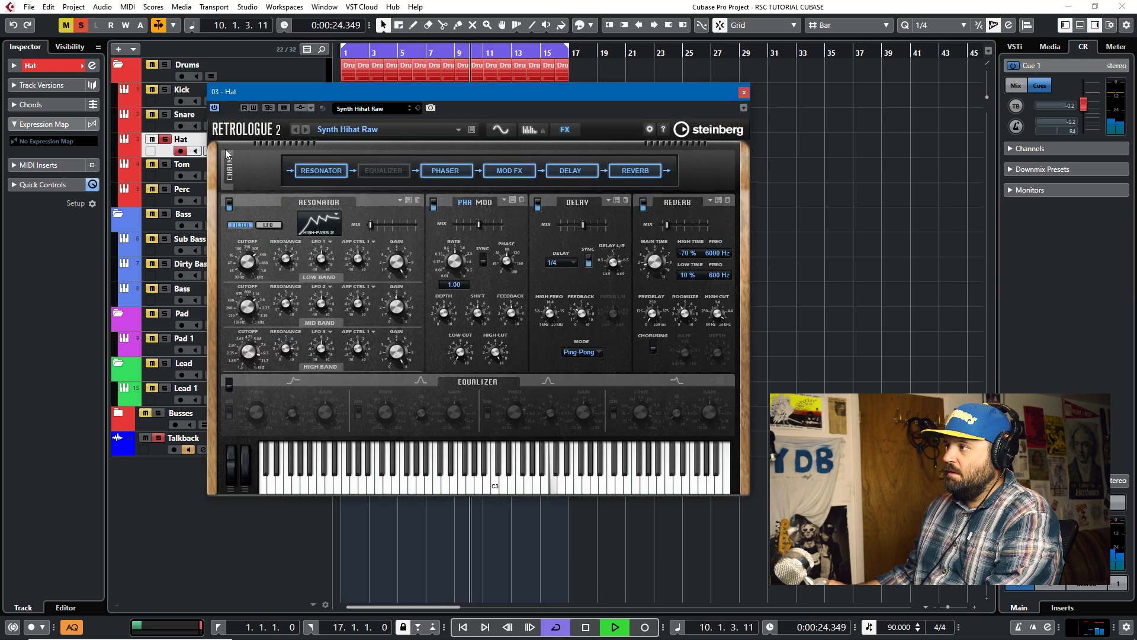
left_click(538, 206)
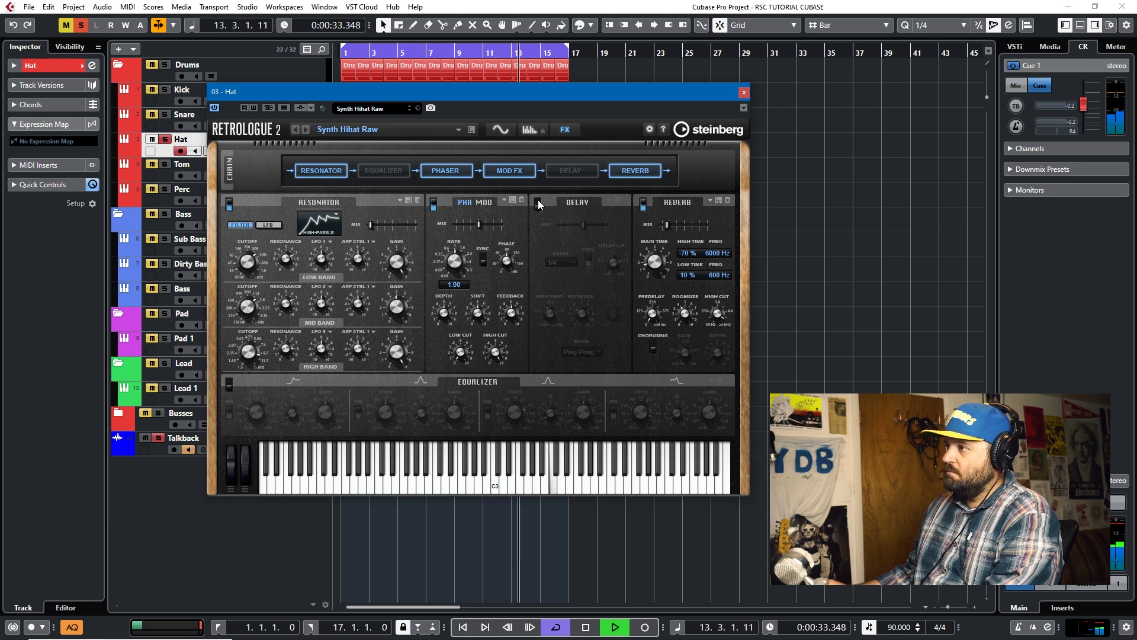
left_click(539, 203)
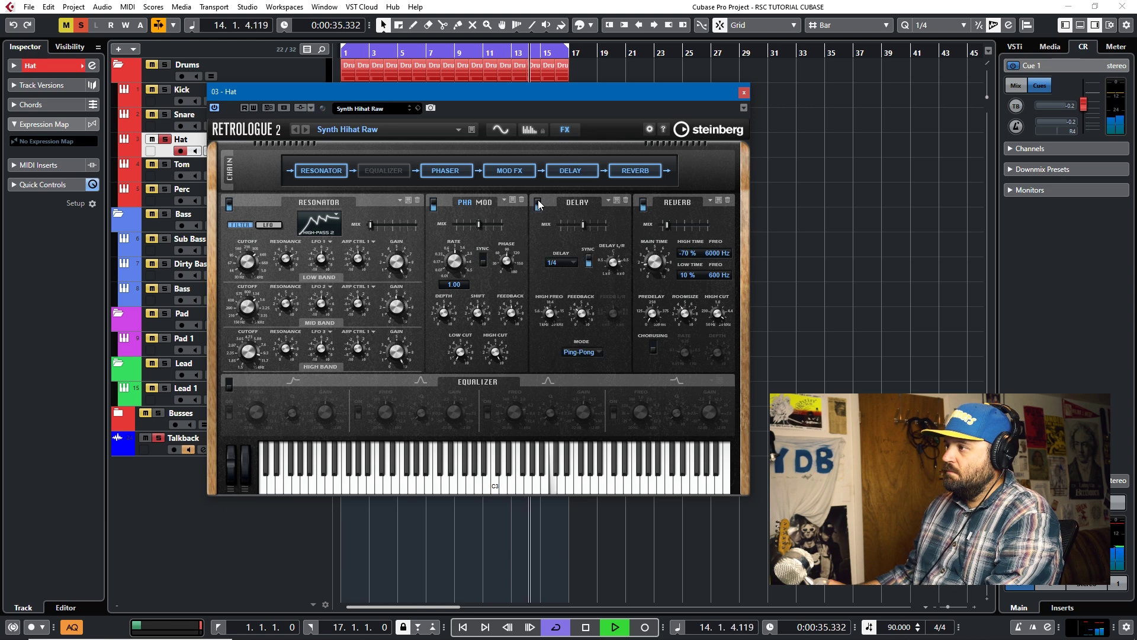
left_click(744, 93)
- Solo Snare and Kick, then draw rising velocity ramps in the Tom pattern's VEL lane
left_click(168, 116)
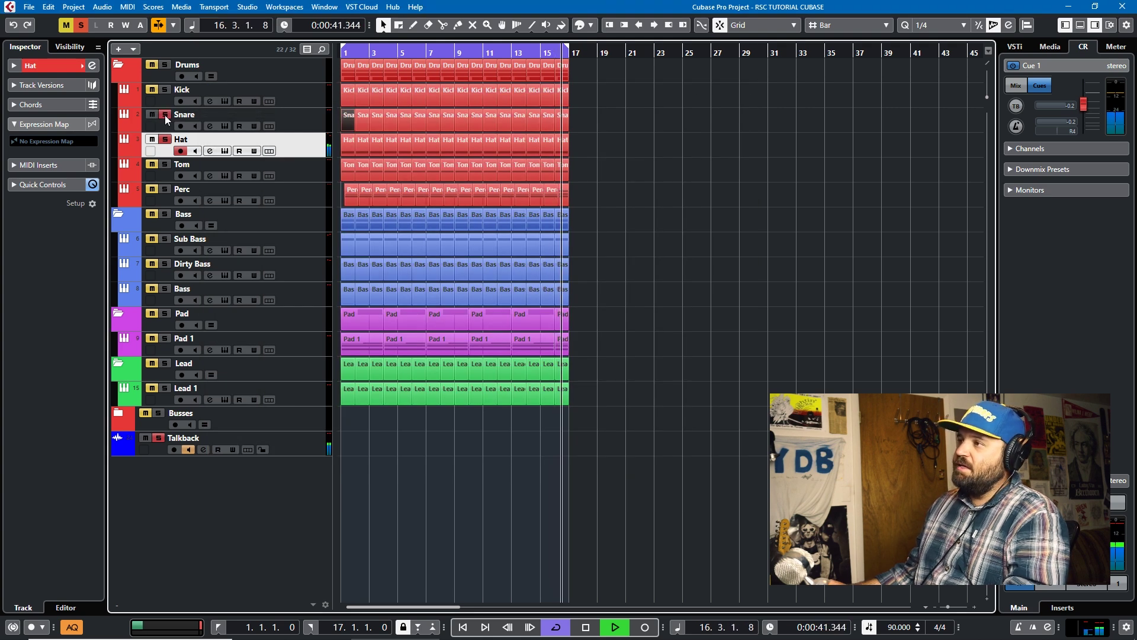
left_click(167, 91)
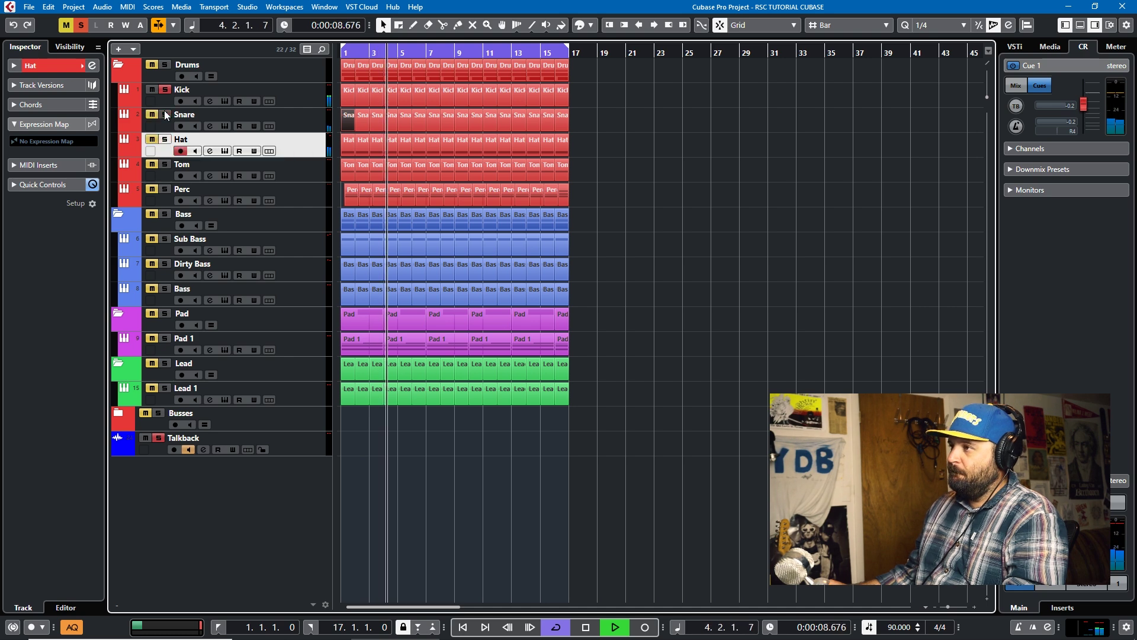
left_click(224, 176)
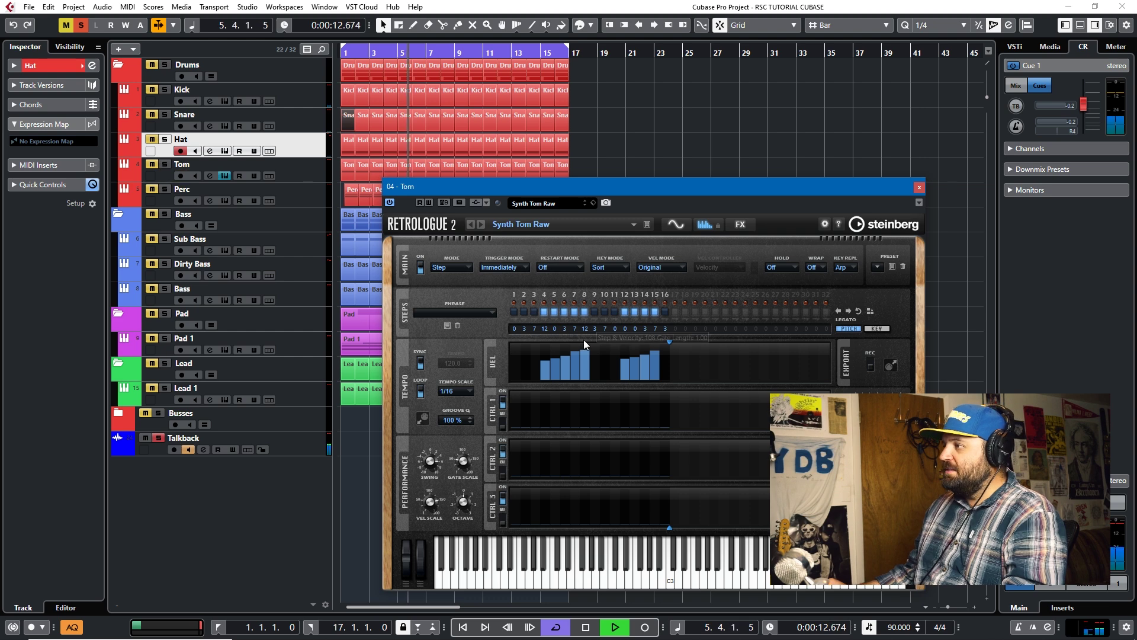
mouse_move(532, 365)
left_mouse_down()
mouse_move(600, 338)
mouse_move(611, 364)
mouse_move(630, 369)
mouse_move(657, 350)
left_mouse_up()
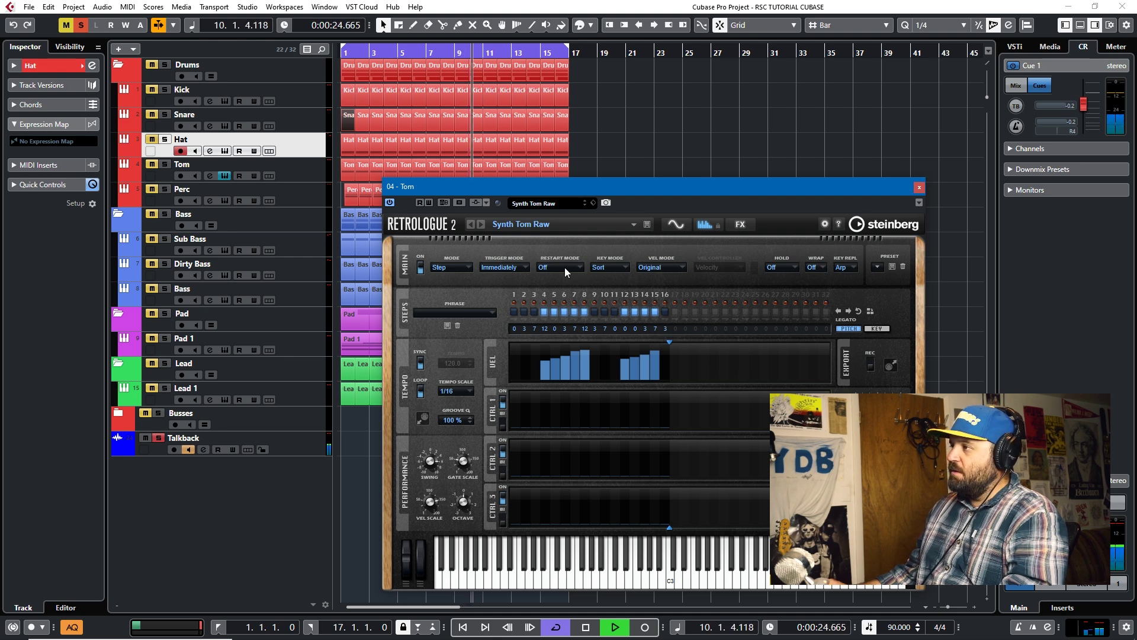
- Solo Tom together with Snare and Kick to audition the reshaped Tom pattern
left_click(165, 165)
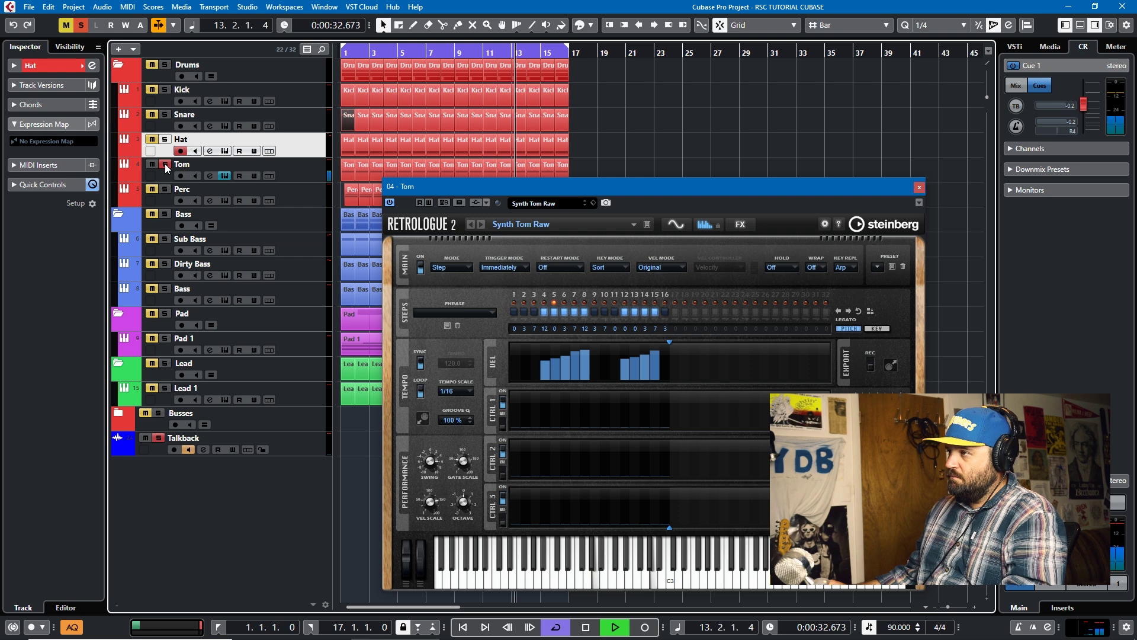
left_click(166, 115)
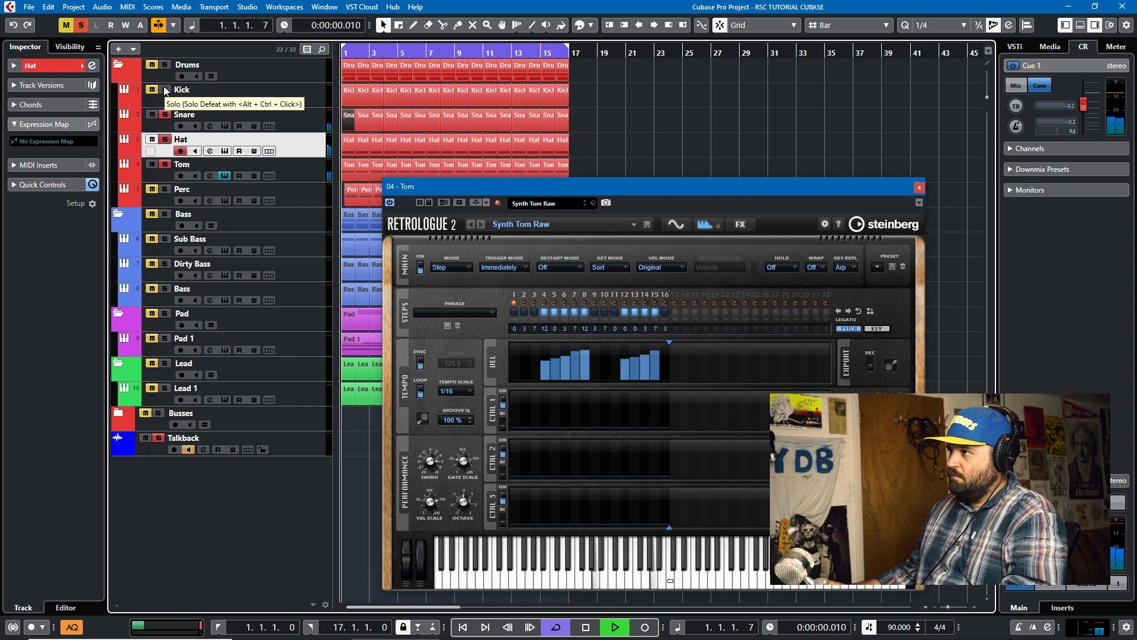
left_click(164, 89)
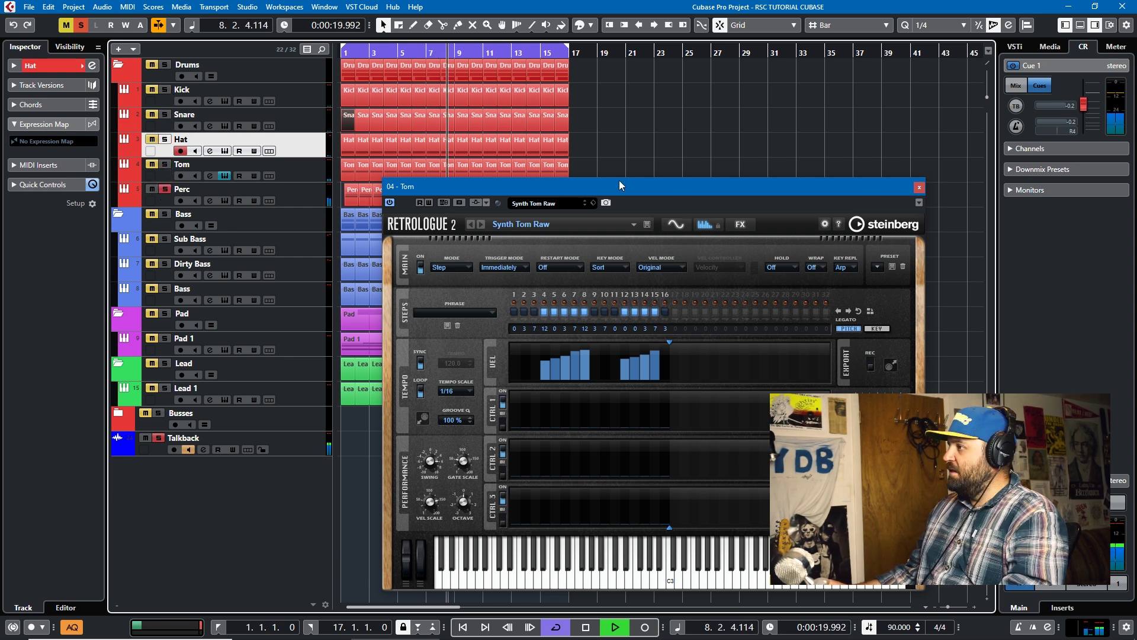
- Inspect the first Perc part's E1, C1 and A0 notes zoomed in the Key Editor, then close it
left_click_drag(619, 186, 743, 239)
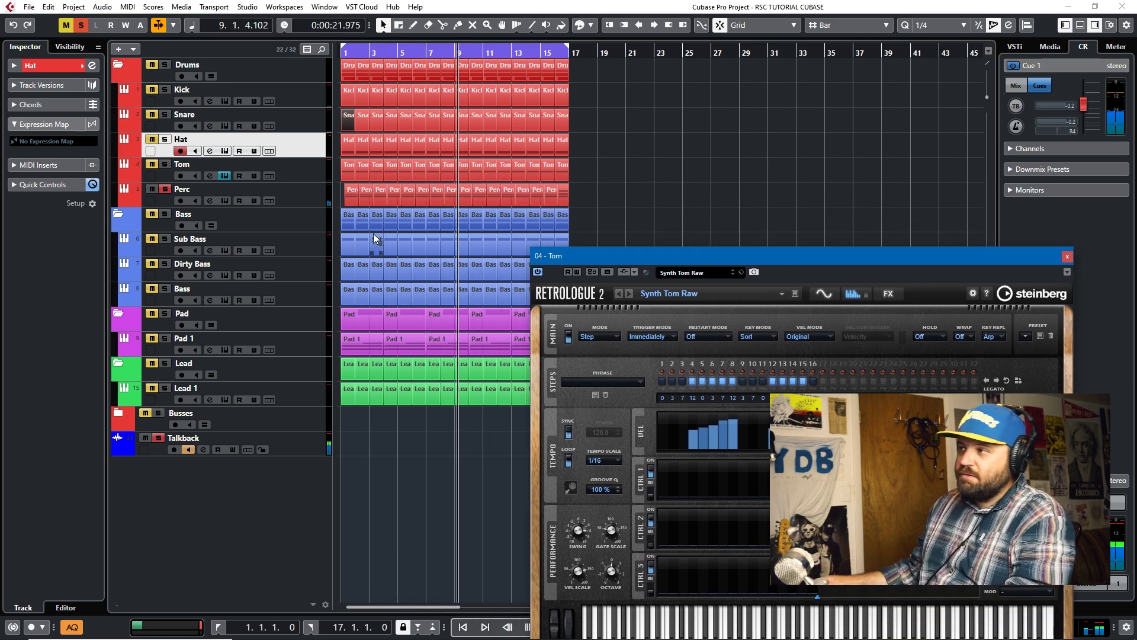
key("h")
key("h")
key("h")
scroll(375, 181, "left", 10)
left_click(375, 194)
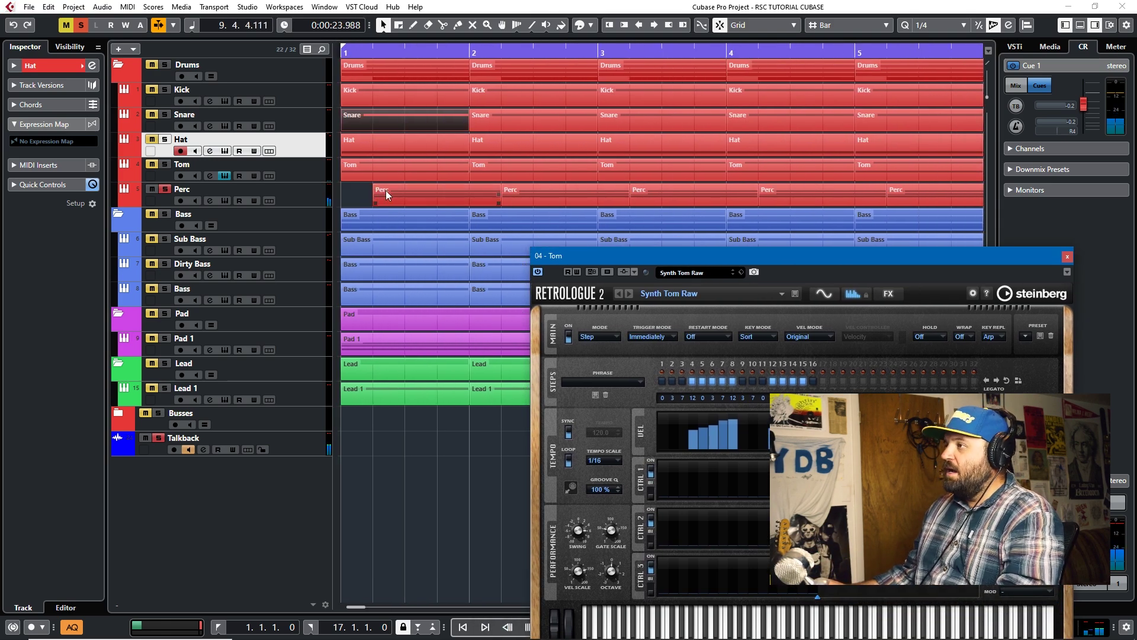
scroll(386, 190, "up", 2)
double_click(417, 199)
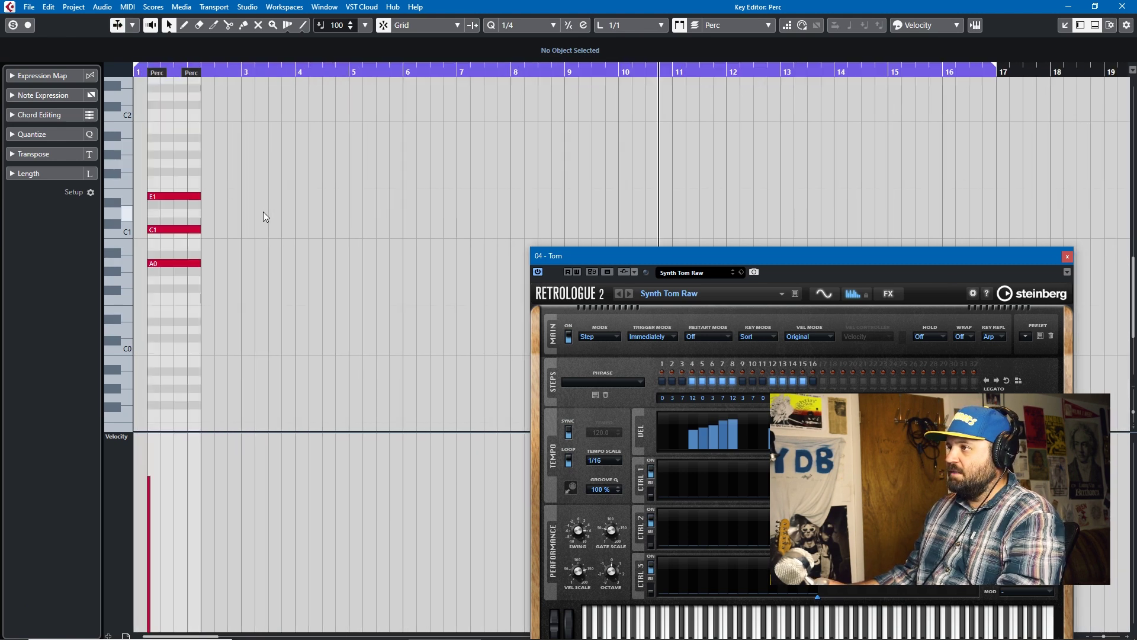
key("h")
key("h")
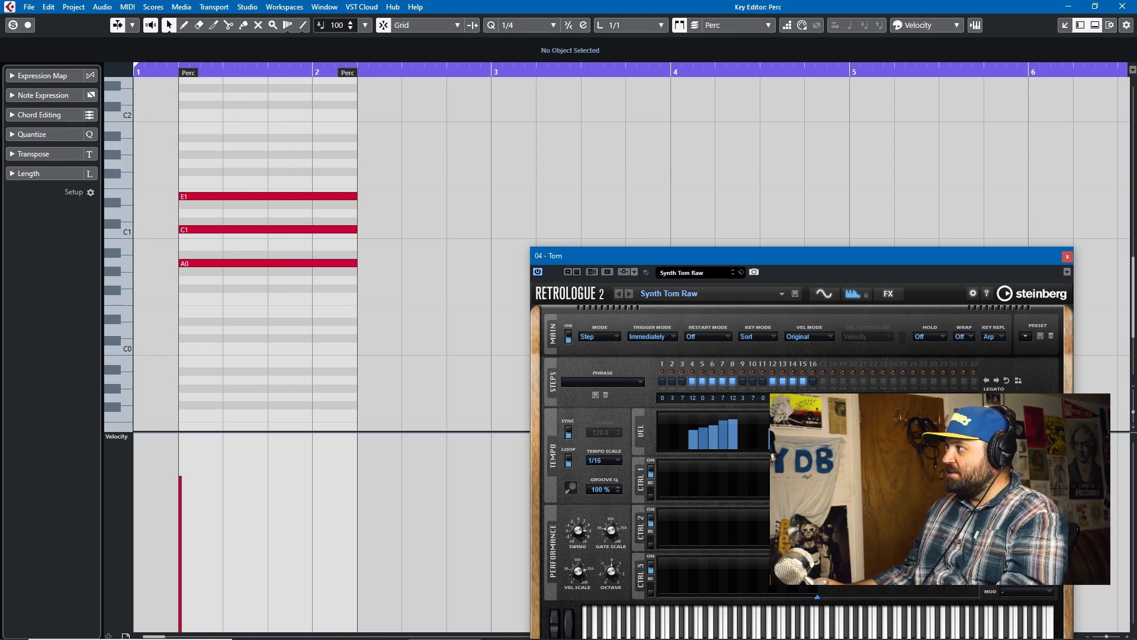
left_click(1129, 9)
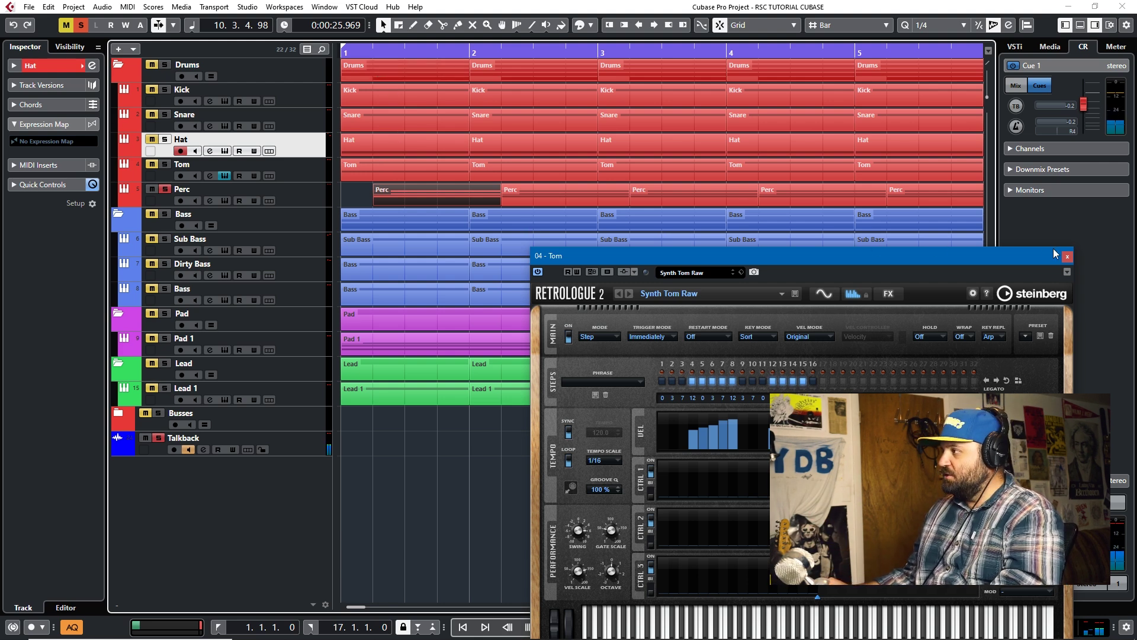
- Close the Tom synth, view the Perc track's four-step Synth Clap Smooth pattern, then close it
left_click(1066, 256)
left_click(226, 201)
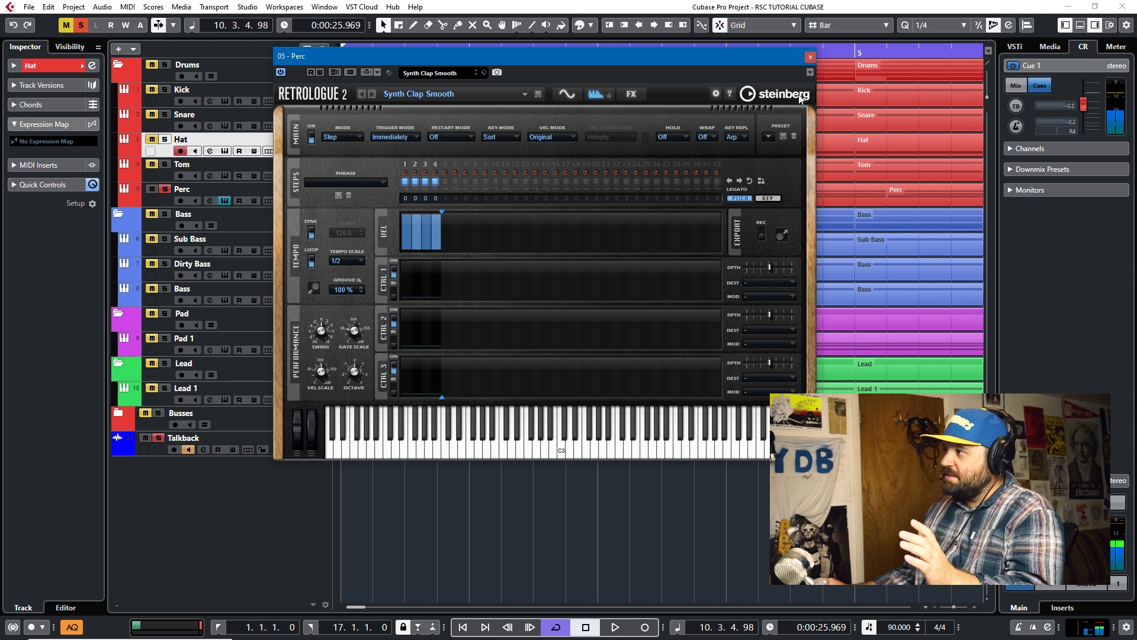
left_click(809, 59)
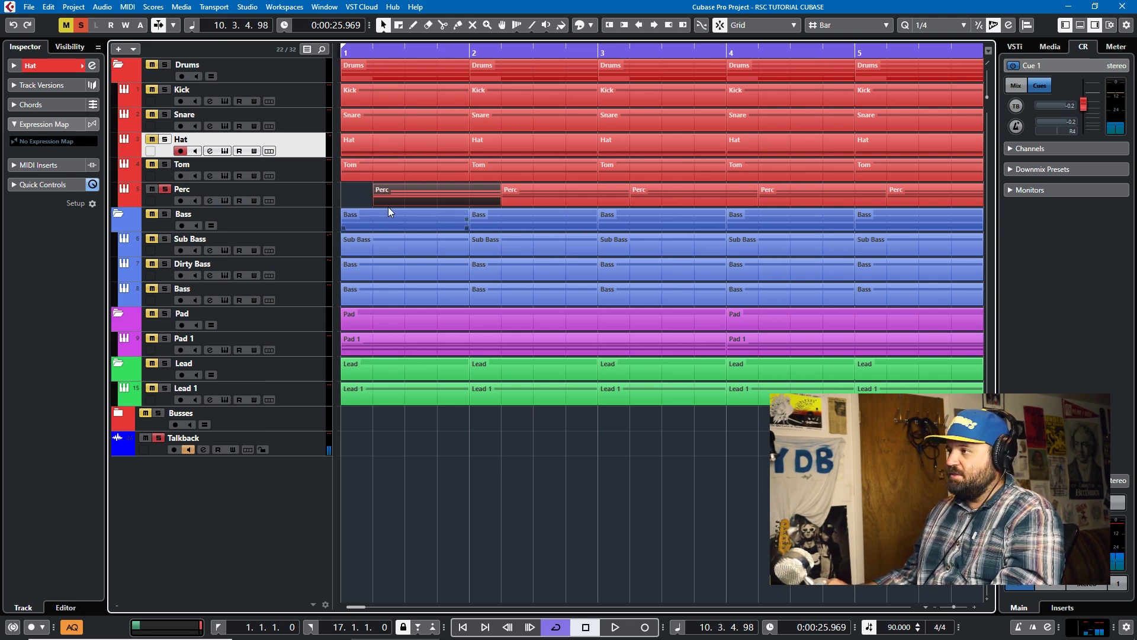
- Play the arrangement, toggle Kick, Hat and Tom solos, clear the Drums folder solo, then stop
key("space")
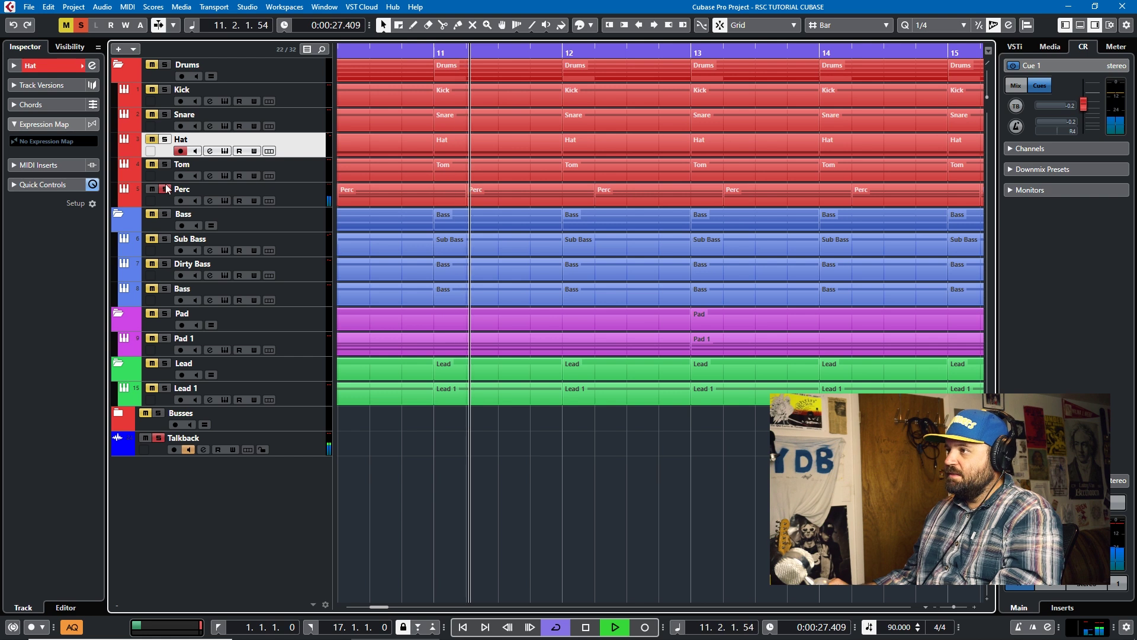
left_click(166, 90)
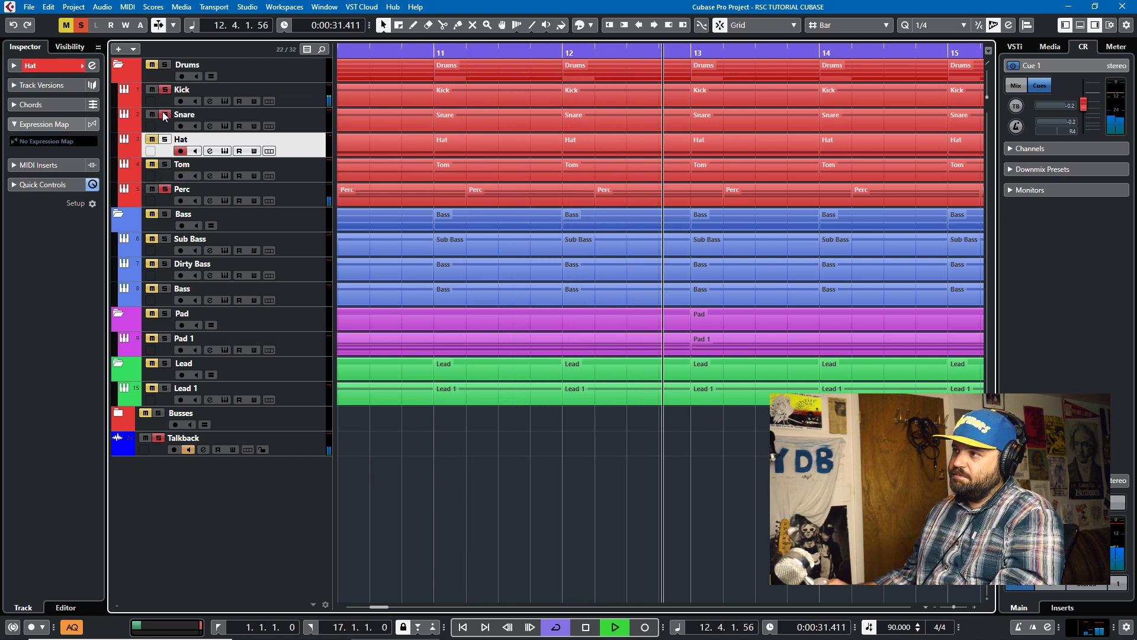
left_click(165, 140)
left_click(164, 165)
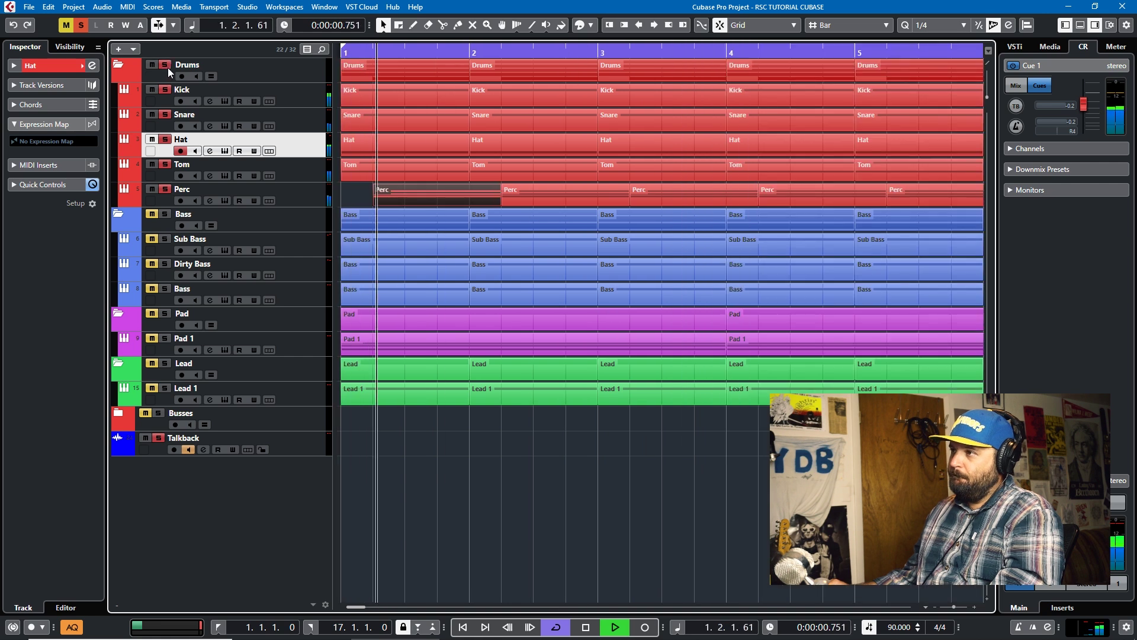
left_click(167, 65)
key("space")
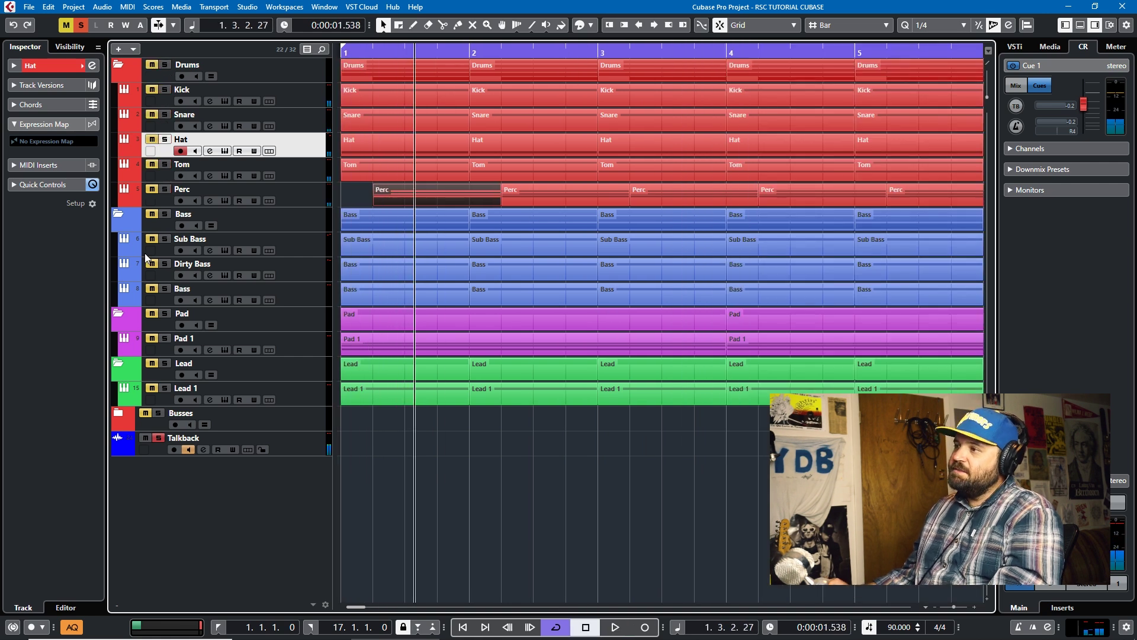
- Open Sub Bass's Retrologue, solo the track to hear its Sub Octave Bass pattern, then close the window
left_click(296, 238)
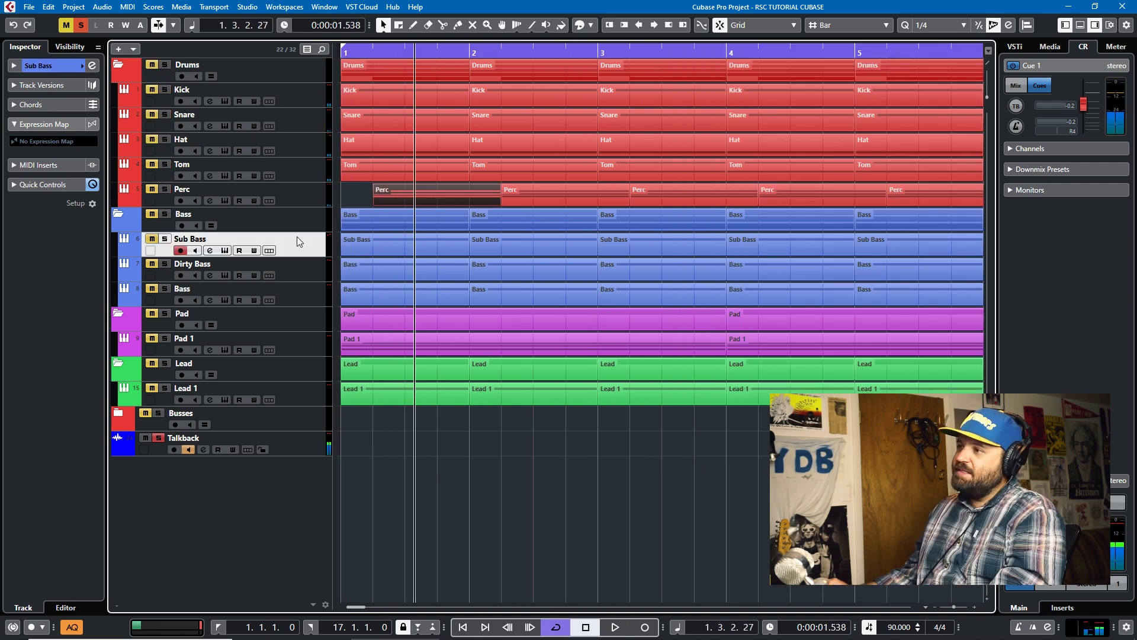
left_click(226, 251)
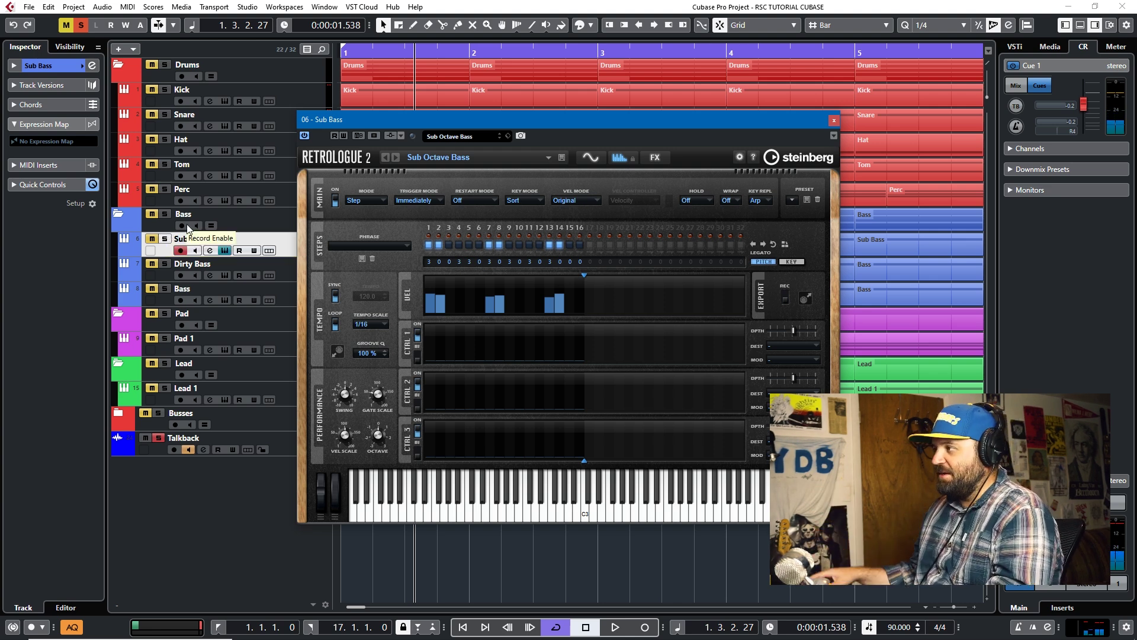
left_click(166, 240)
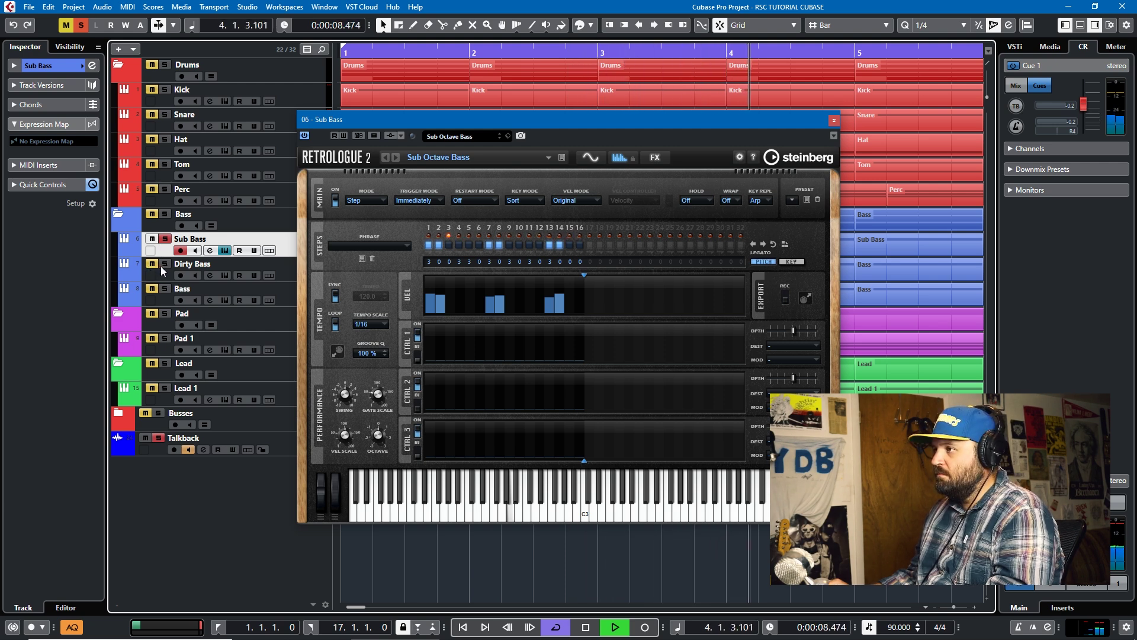
left_click(833, 118)
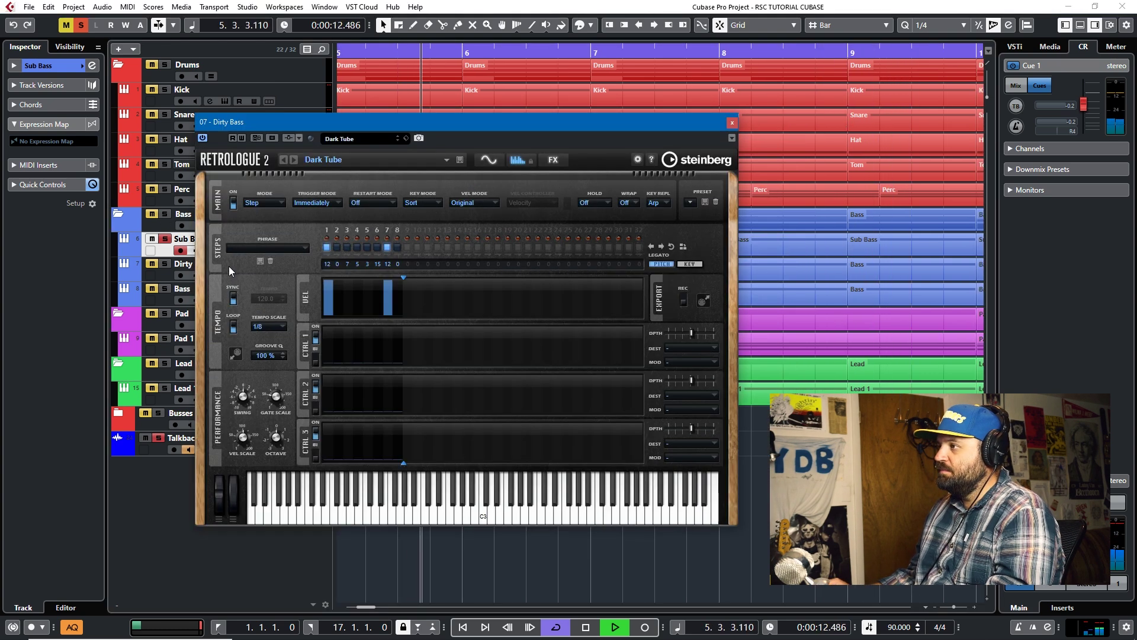
- Solo Dirty Bass, open Bass's Offbeat Bass instrument, close the Dirty Bass window, and stop playback
left_click(166, 264)
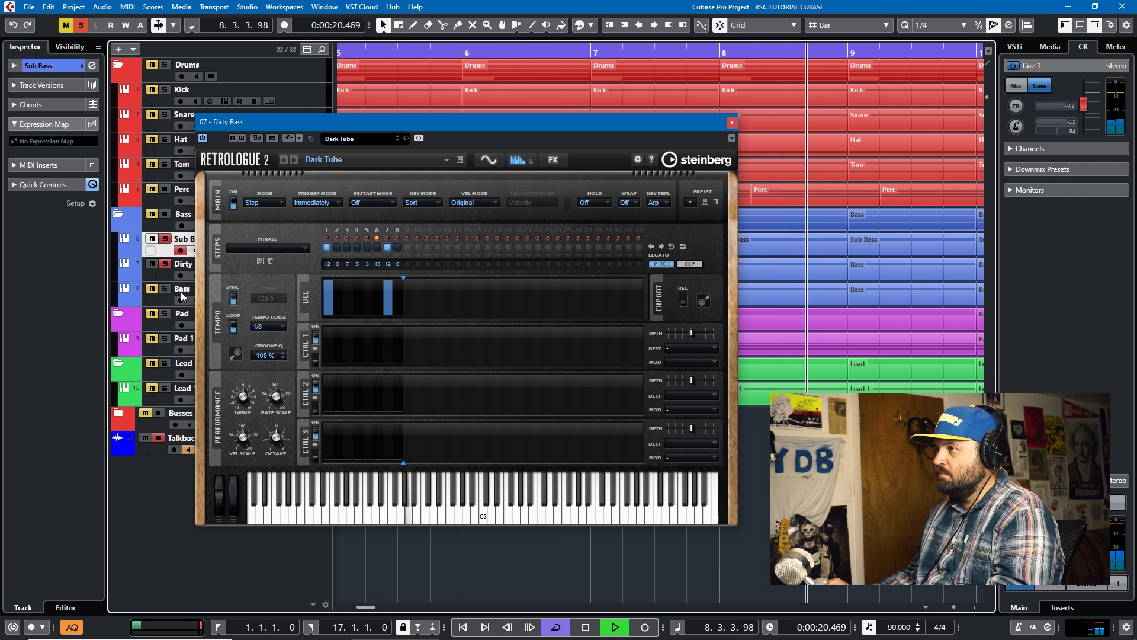
left_click_drag(453, 131, 508, 110)
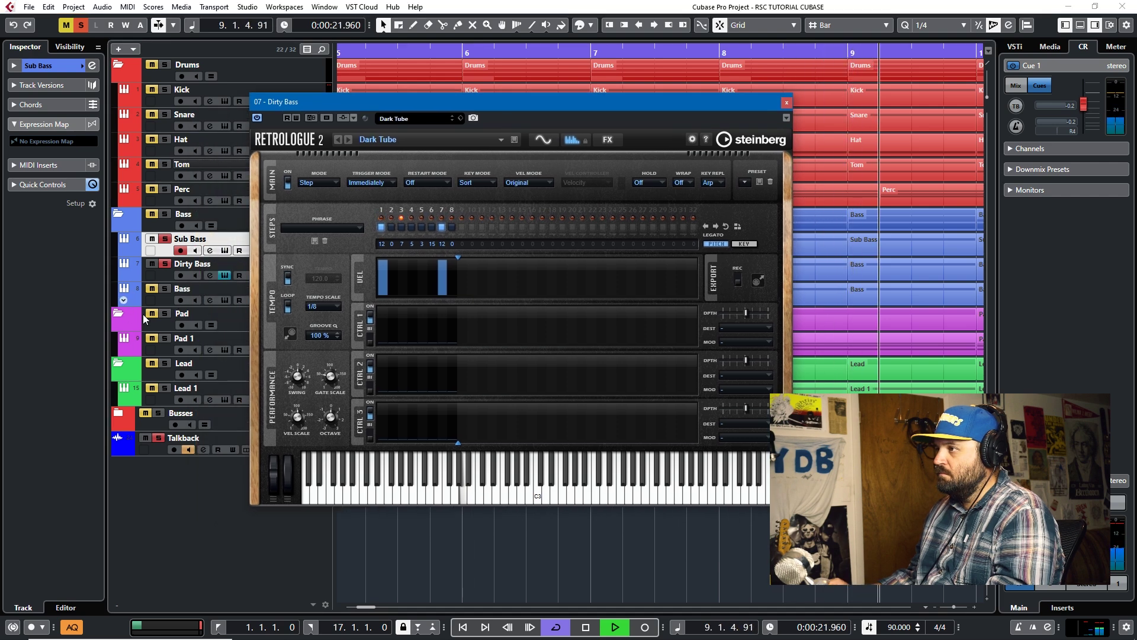
left_click(225, 300)
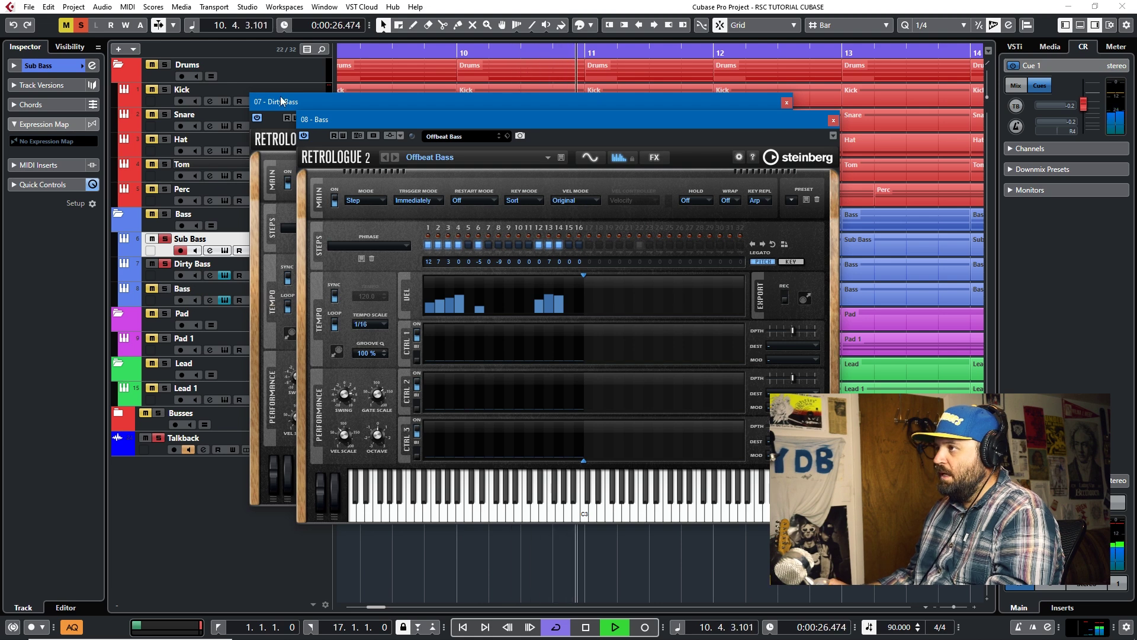
left_click_drag(299, 100, 211, 85)
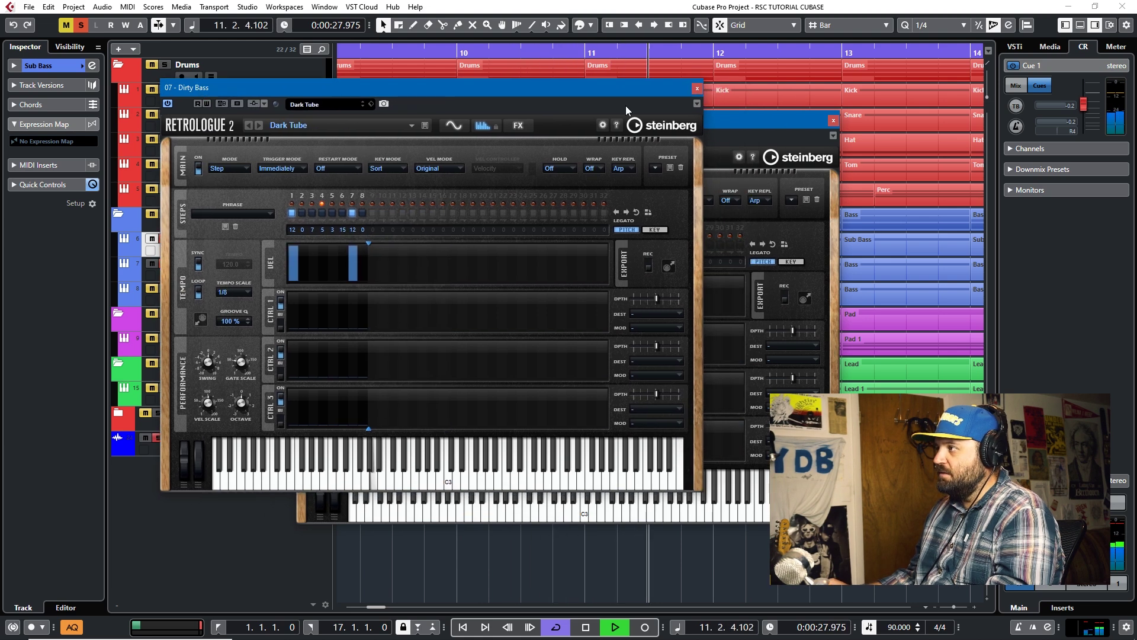
left_click(696, 89)
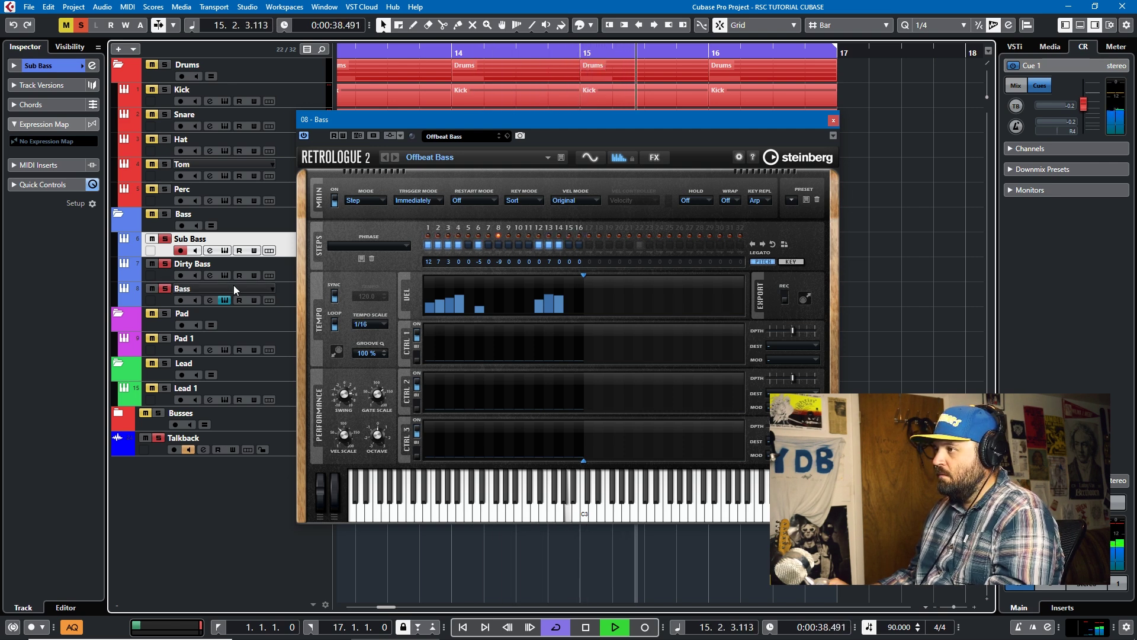
key("space")
left_click(291, 289)
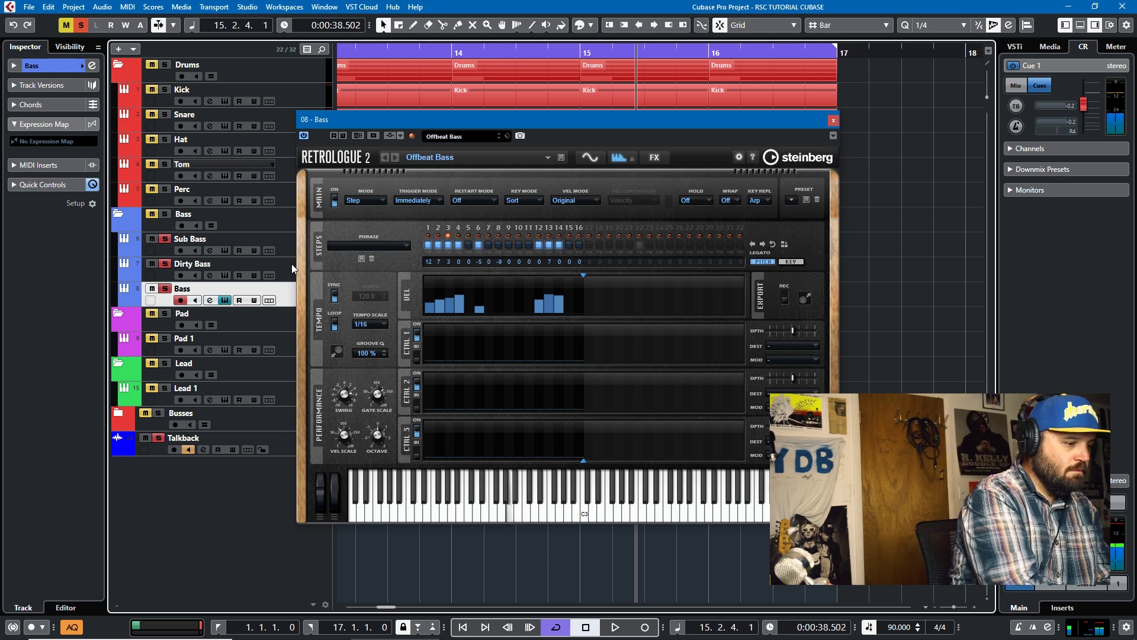
left_click(334, 202)
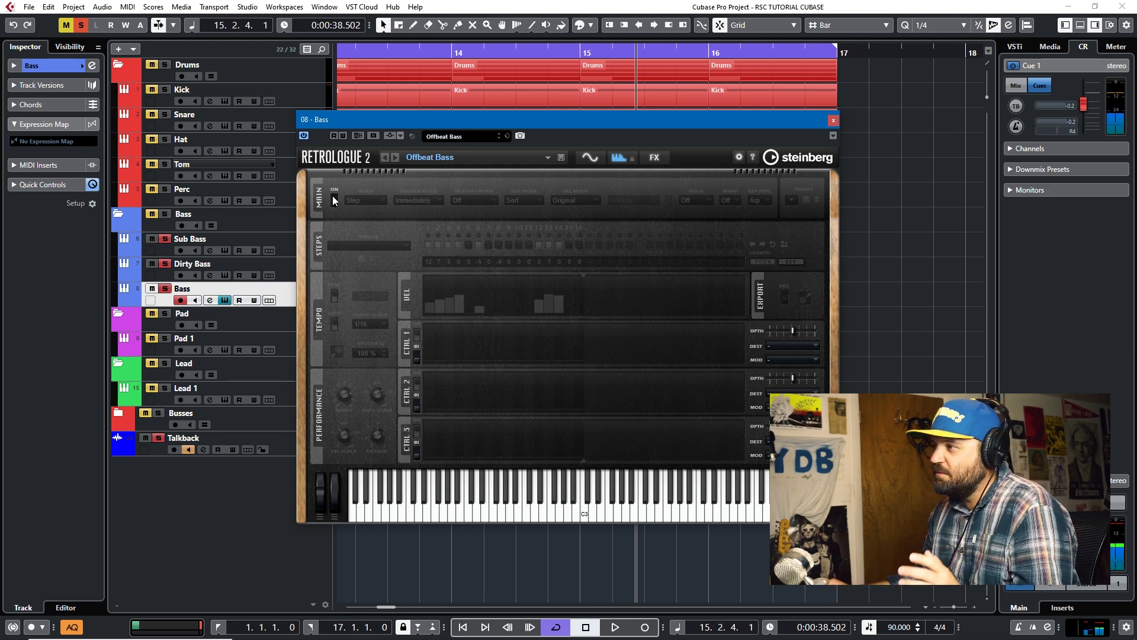
left_click(334, 200)
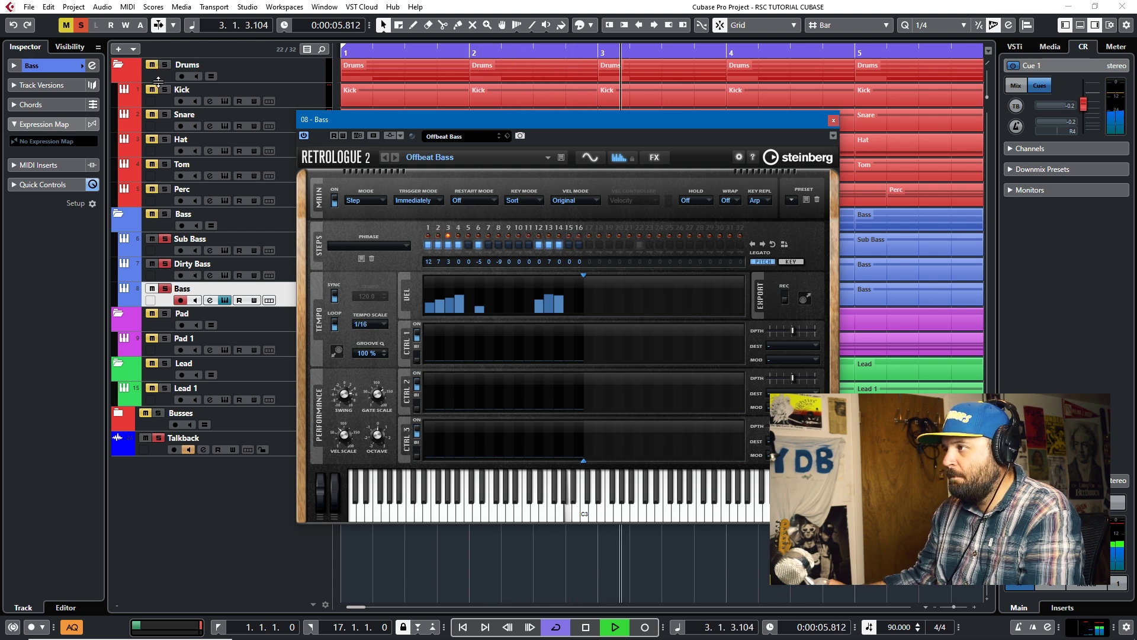
key("space")
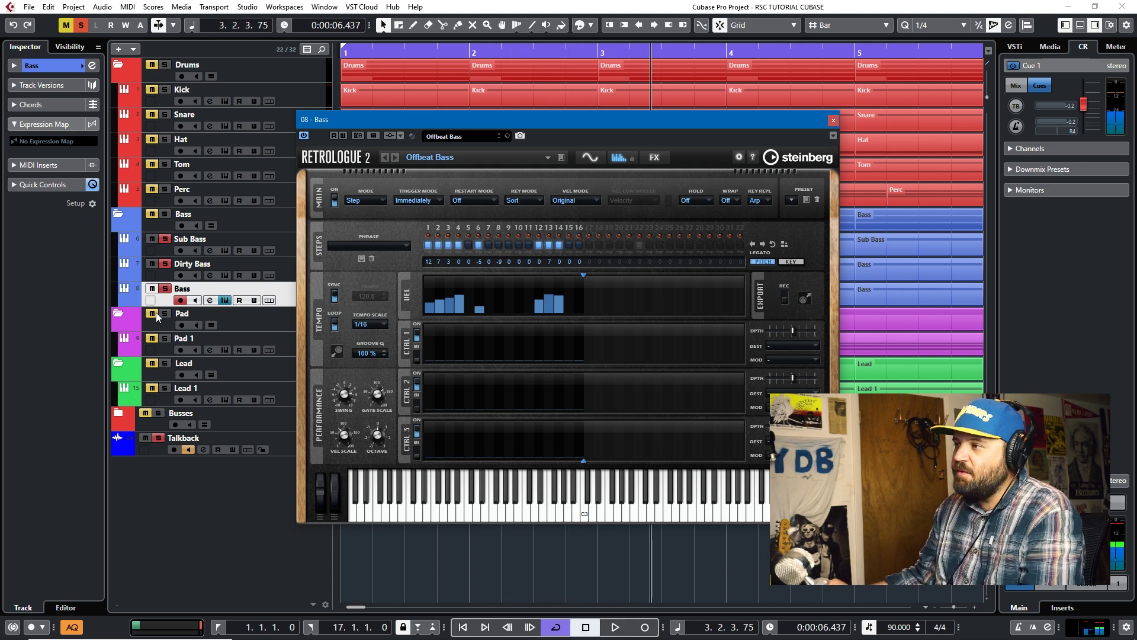
- Open Pad 1's Chord Fantasy window off to the right, close the Bass window, zoom to bars 1–11, and select the first Pad 1 part
left_click(225, 350)
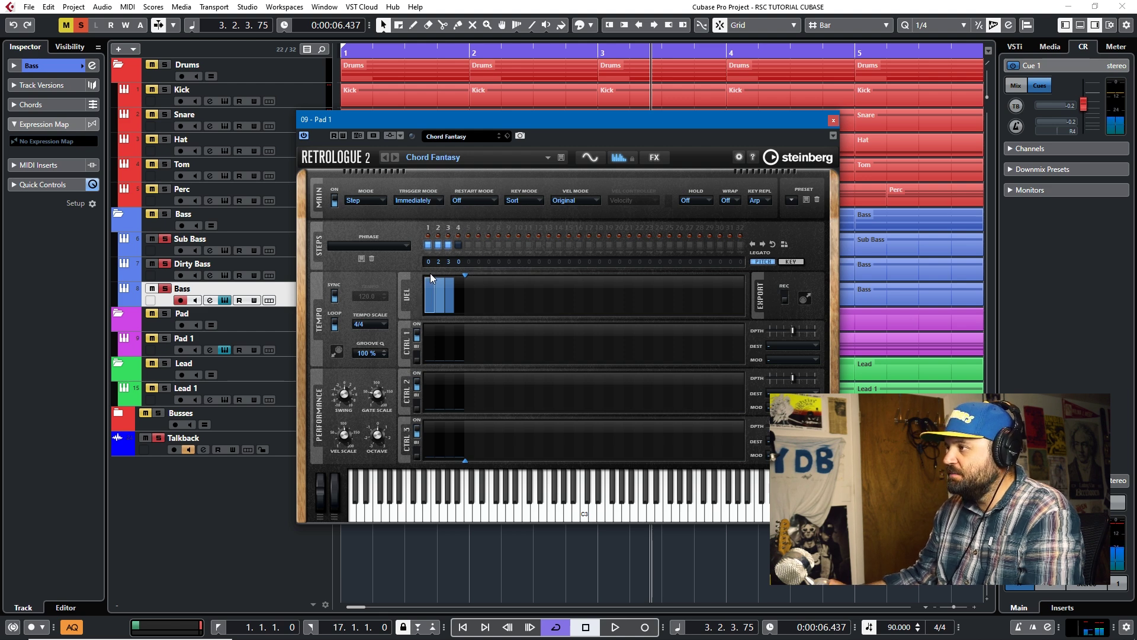
left_click_drag(492, 120, 770, 302)
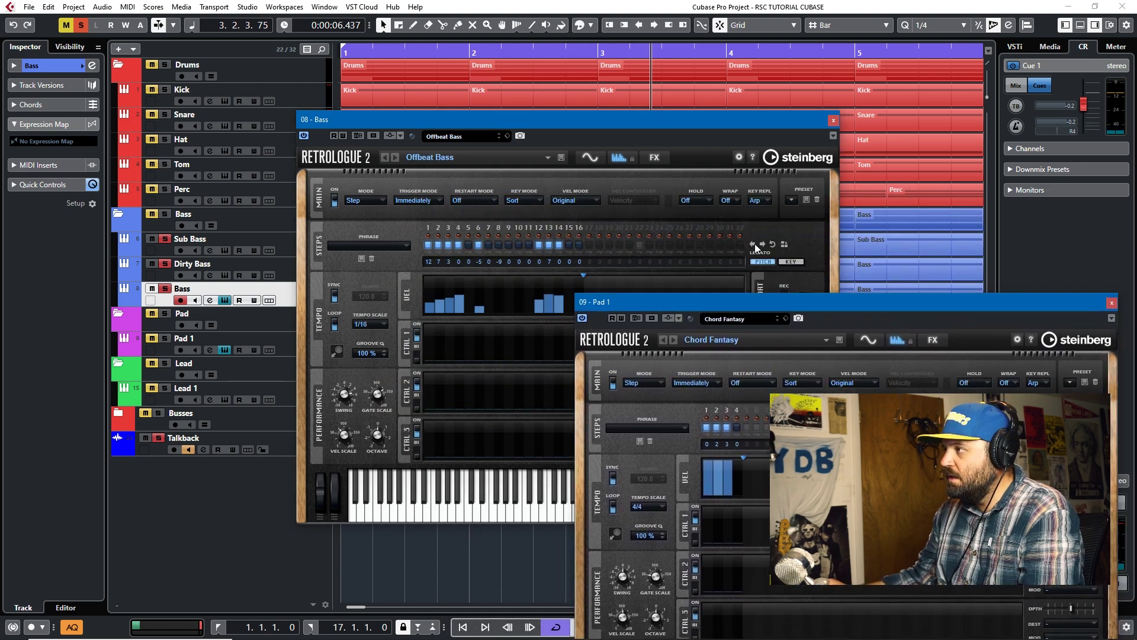
left_click(832, 121)
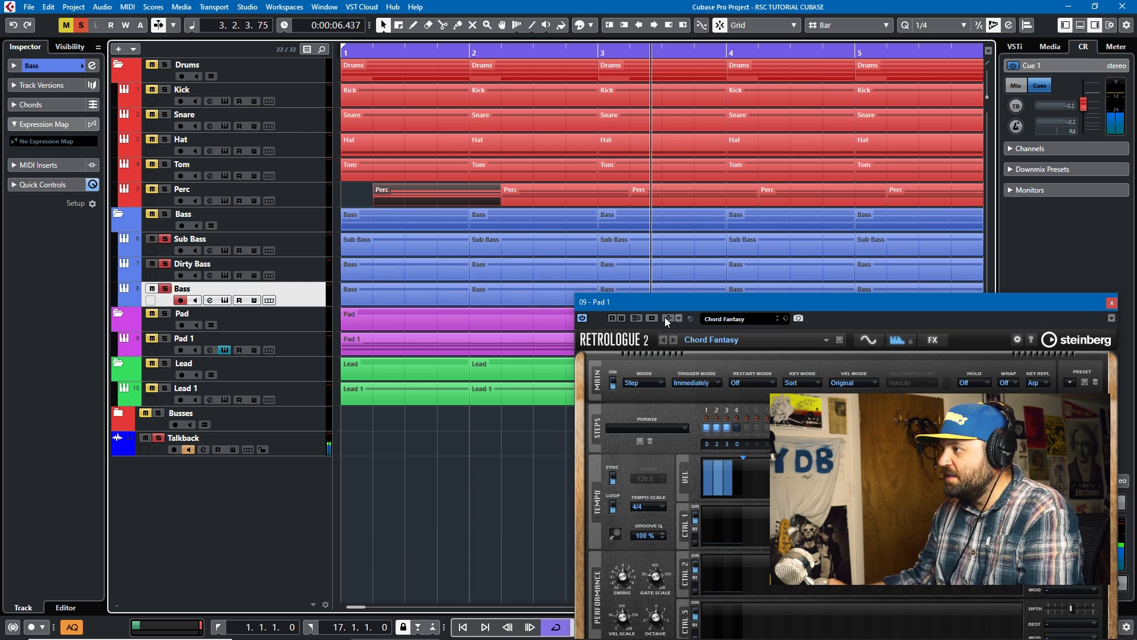
left_click_drag(652, 302, 806, 308)
key("g")
key("g")
left_click(446, 346)
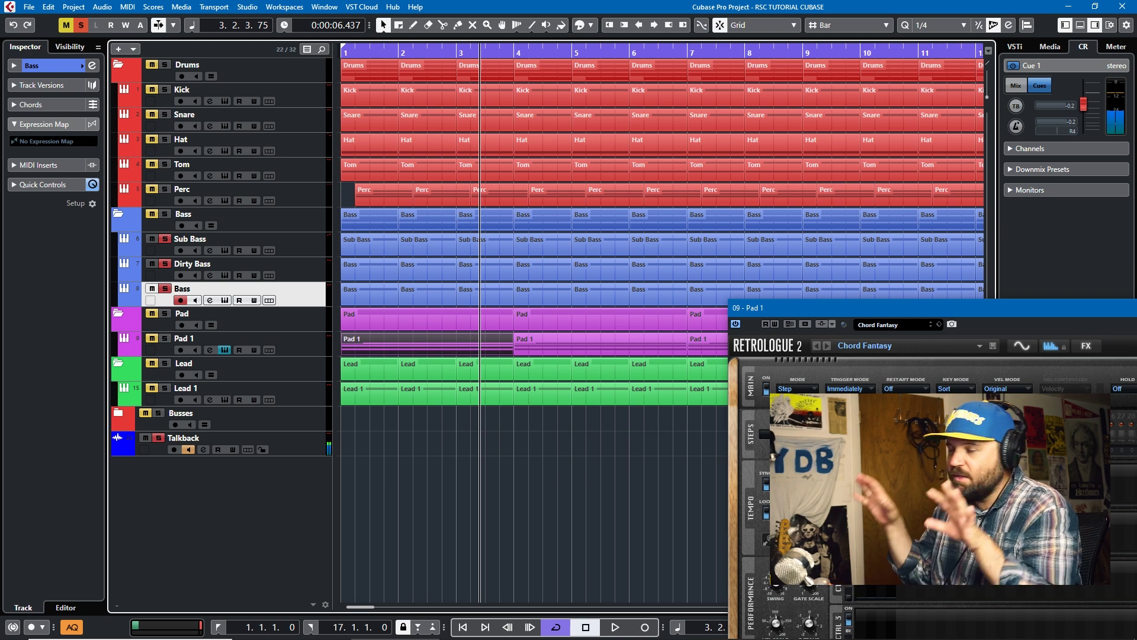
- Inspect Pad 1's C2, A1 and E1 notes, play from bar 1, close the Pad 1 window, and stop at the start
double_click(411, 348)
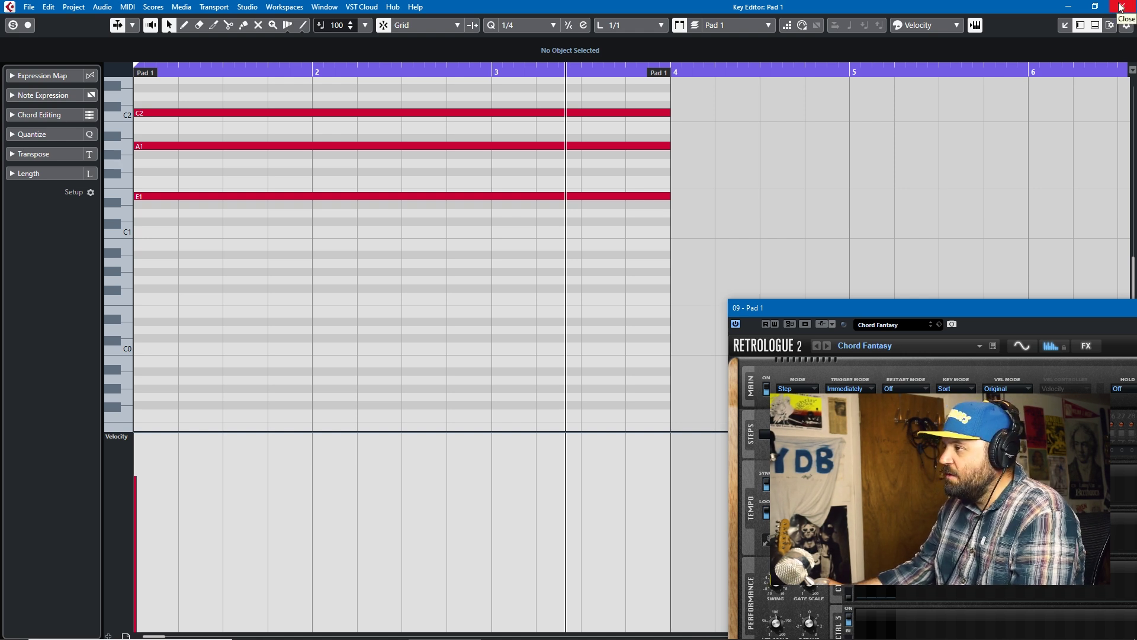
left_click(1121, 6)
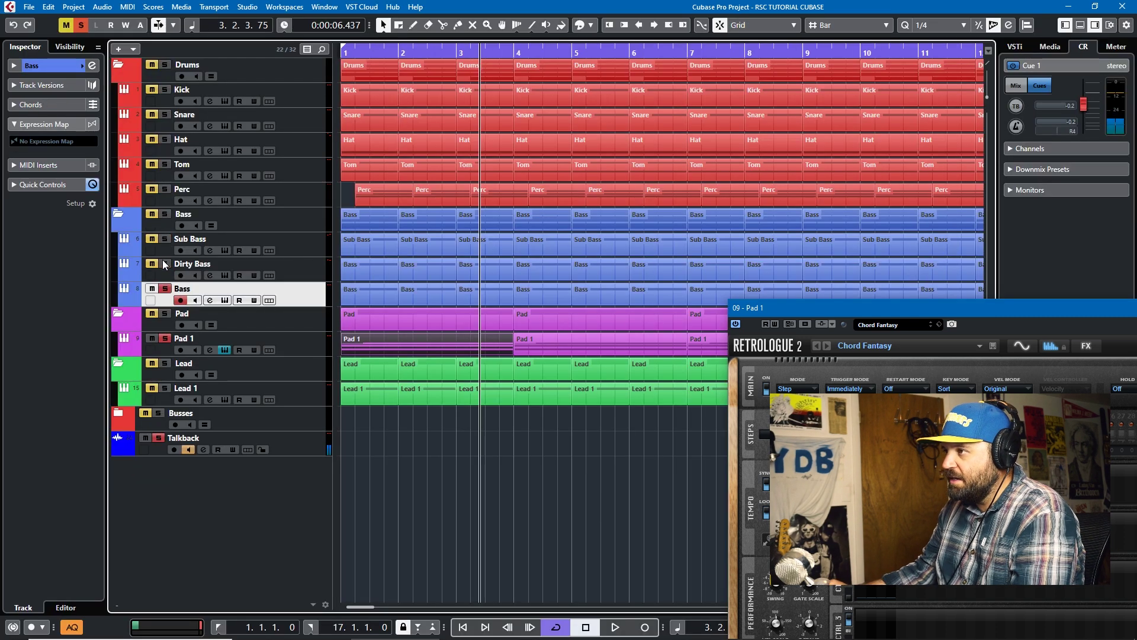
key("KP_Decimal")
key("space")
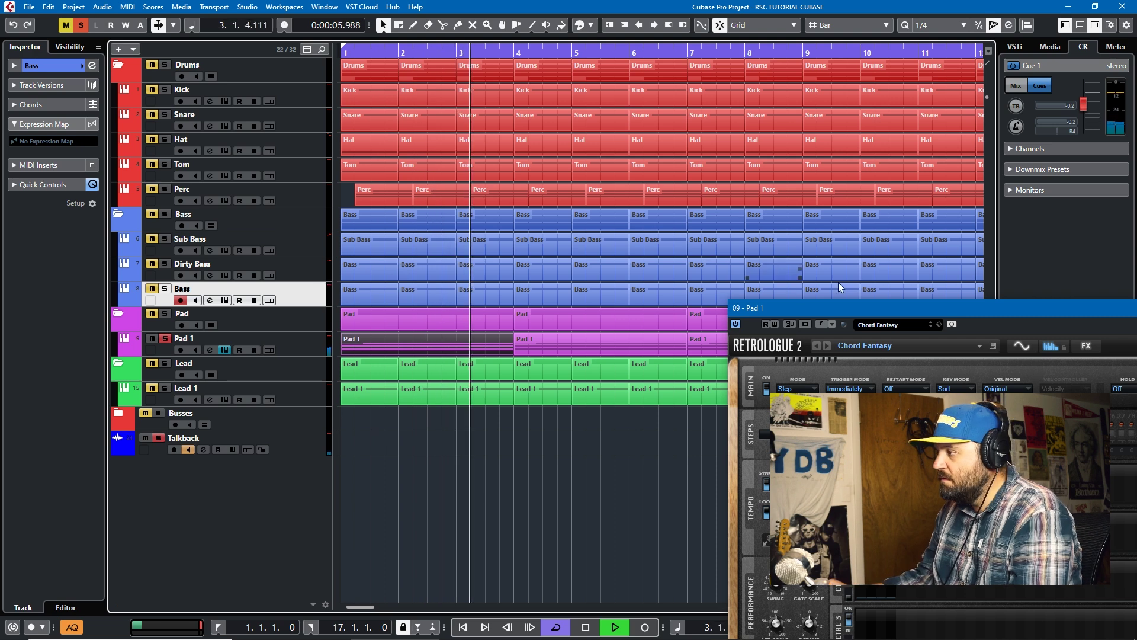
left_click_drag(930, 310, 526, 141)
left_click(852, 139)
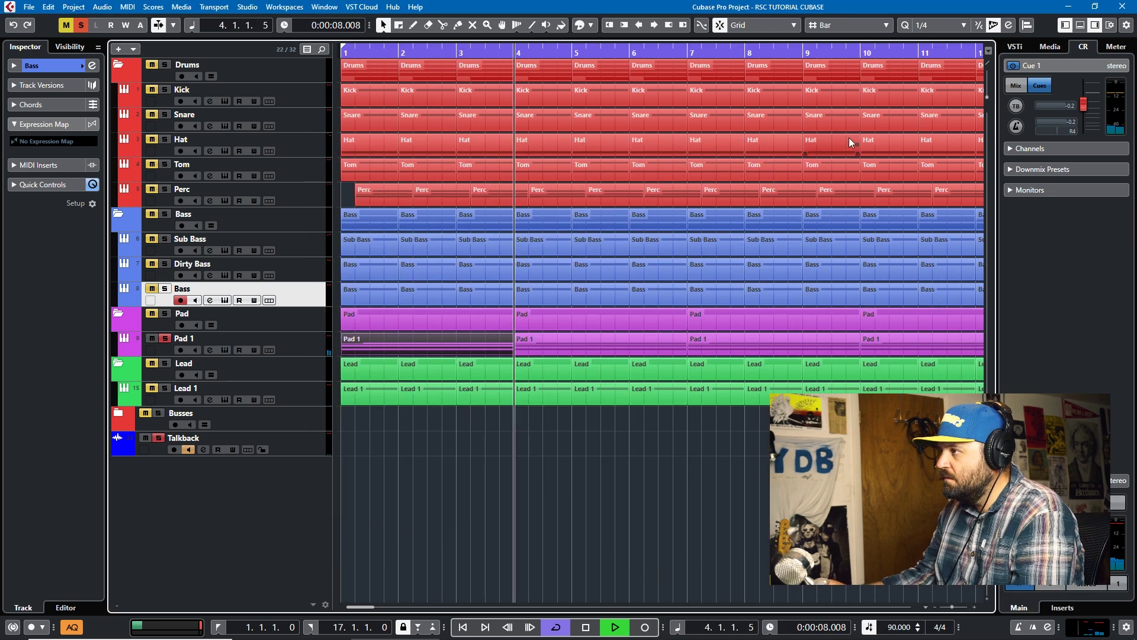
key("space")
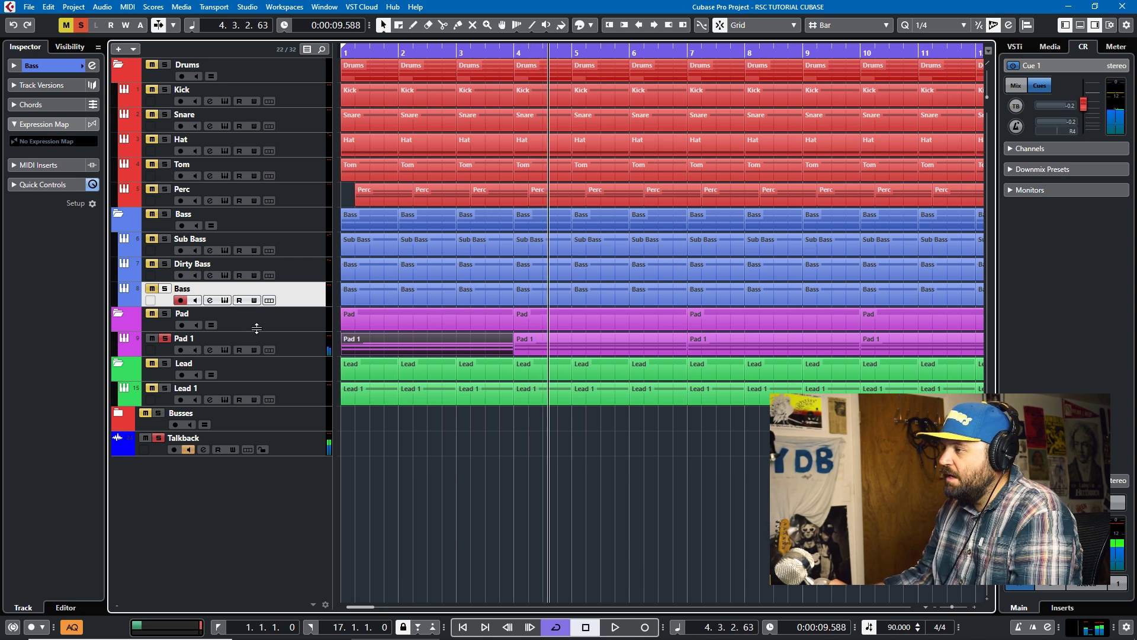
key("Home")
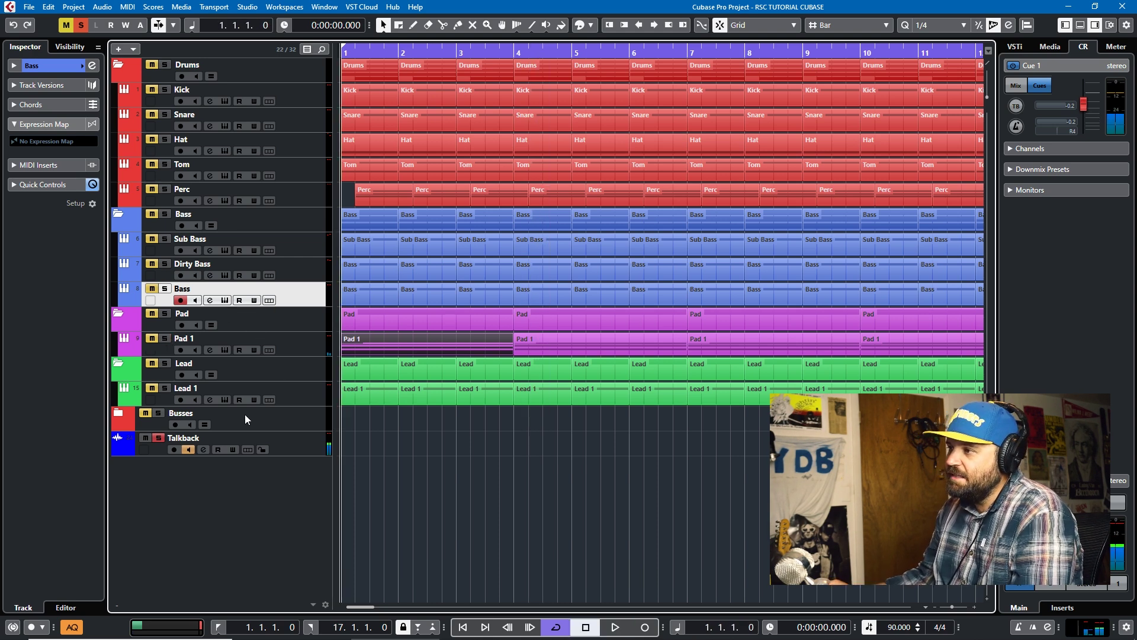
- Open Lead 1's Retrologue on the Arpeggiator page and toggle its step sequencer off and back on
left_click(228, 399)
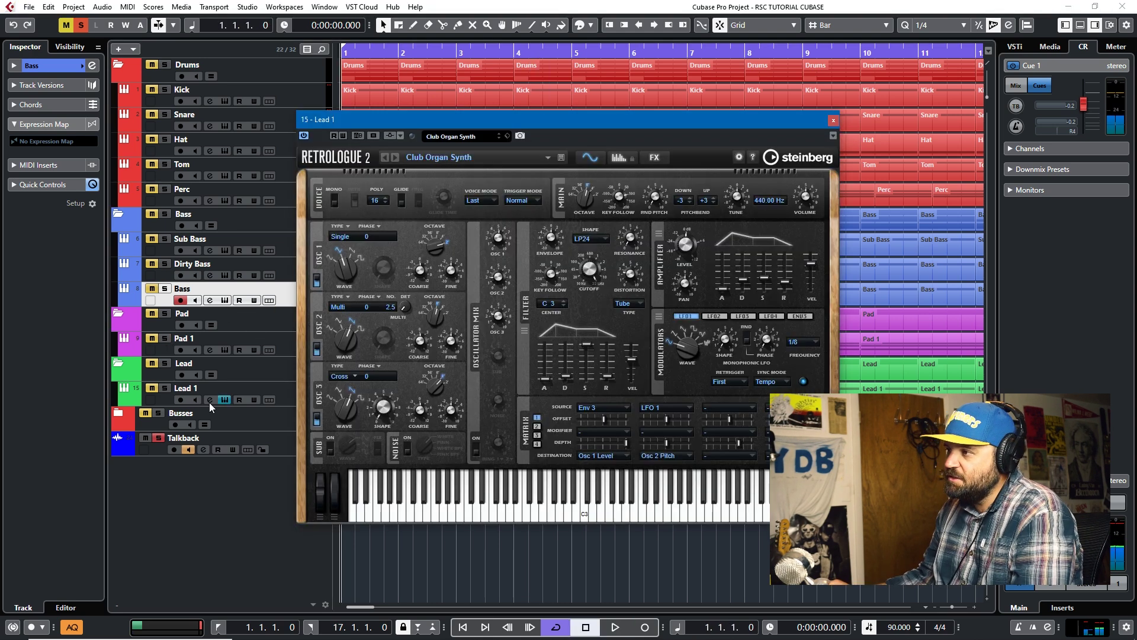
left_click(620, 158)
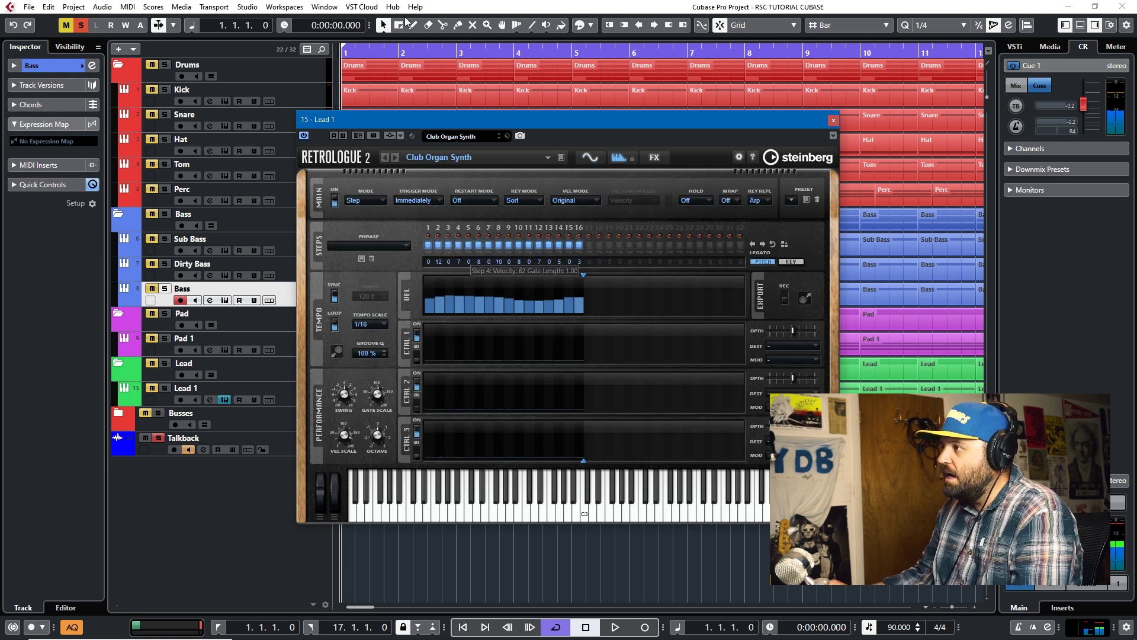
left_click(334, 201)
left_click(334, 202)
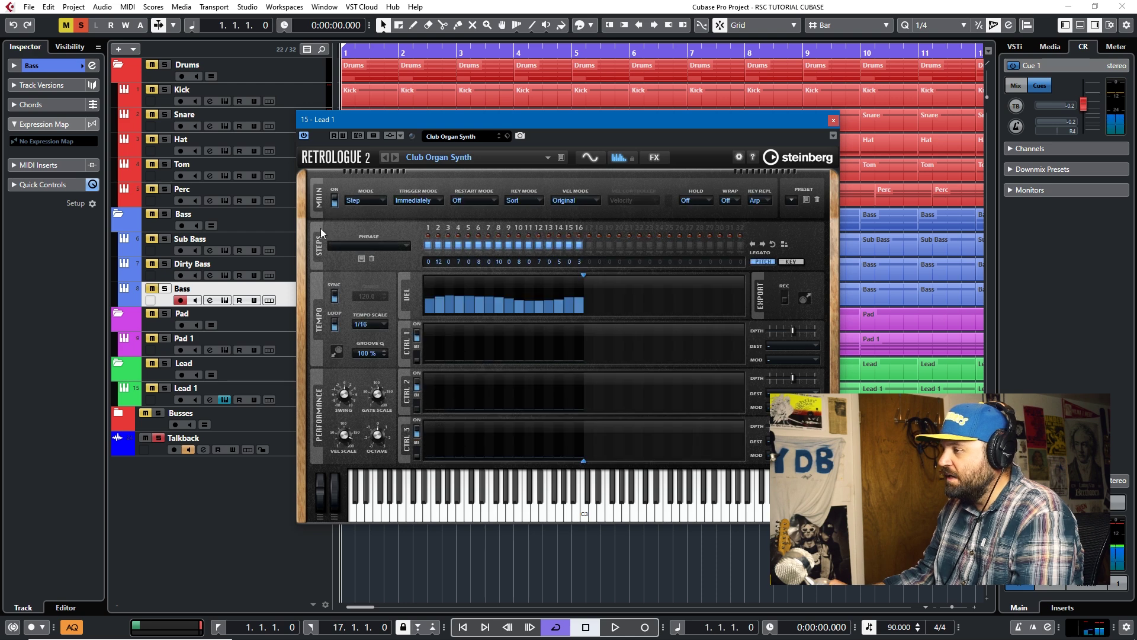
- Solo the Lead folder, play and stop the Club Organ Synth pattern, then close the instrument
left_click(167, 363)
key("space")
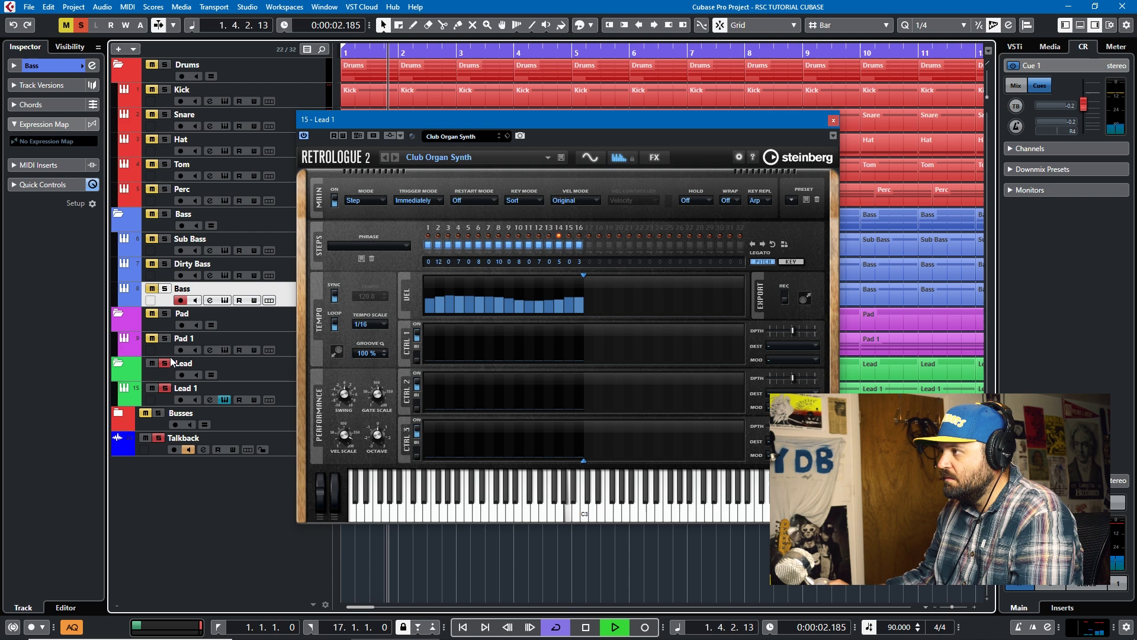
key("space")
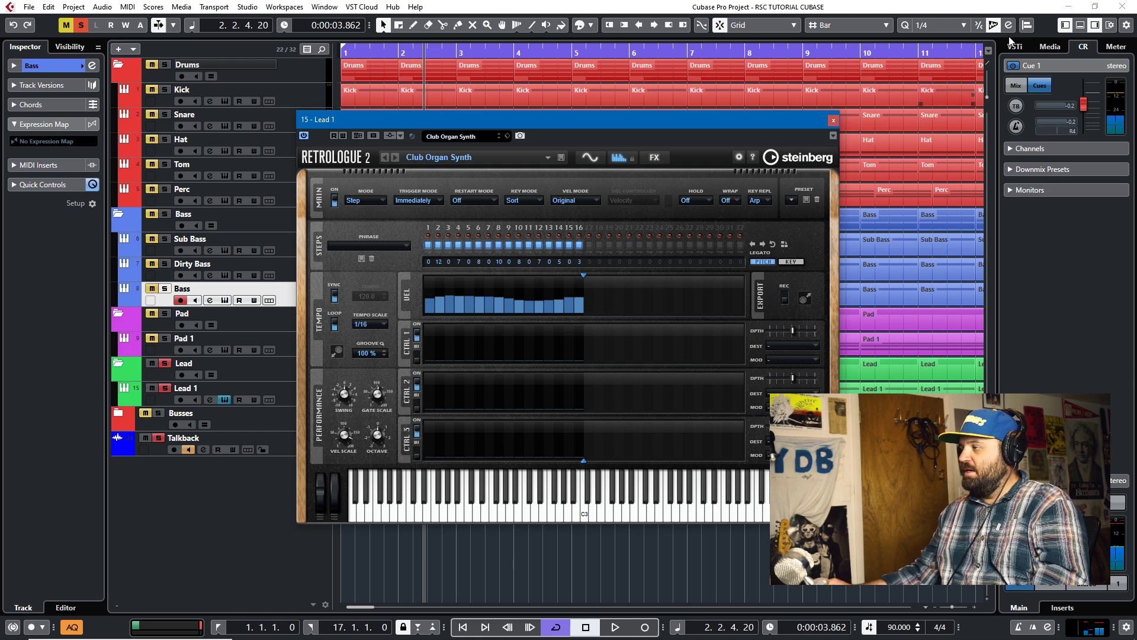
left_click(833, 122)
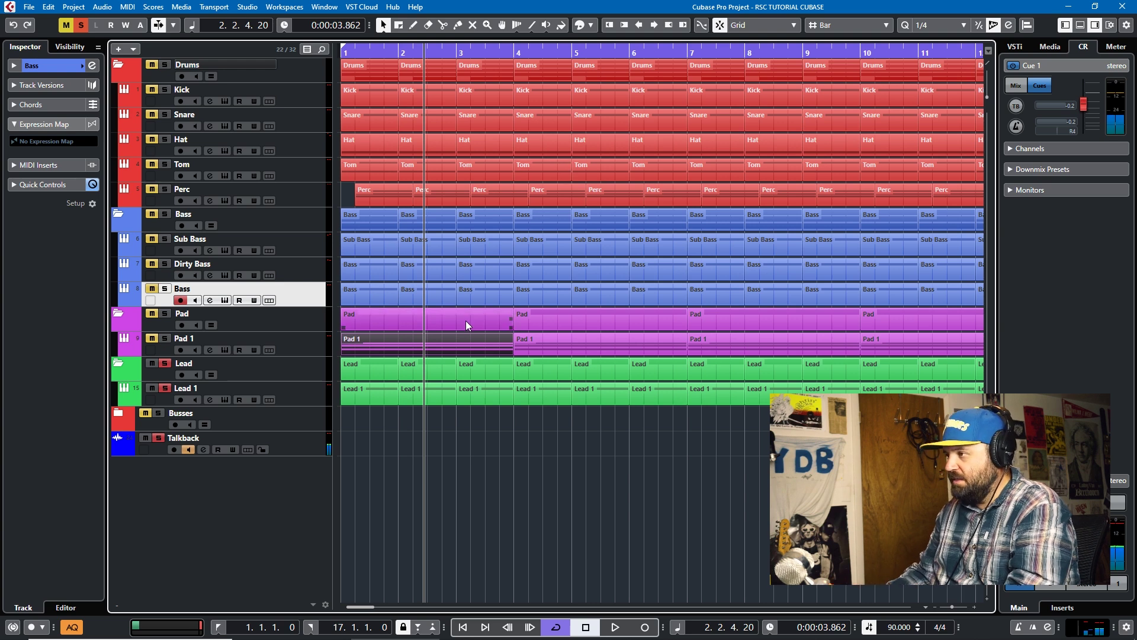
key("Home")
key("space")
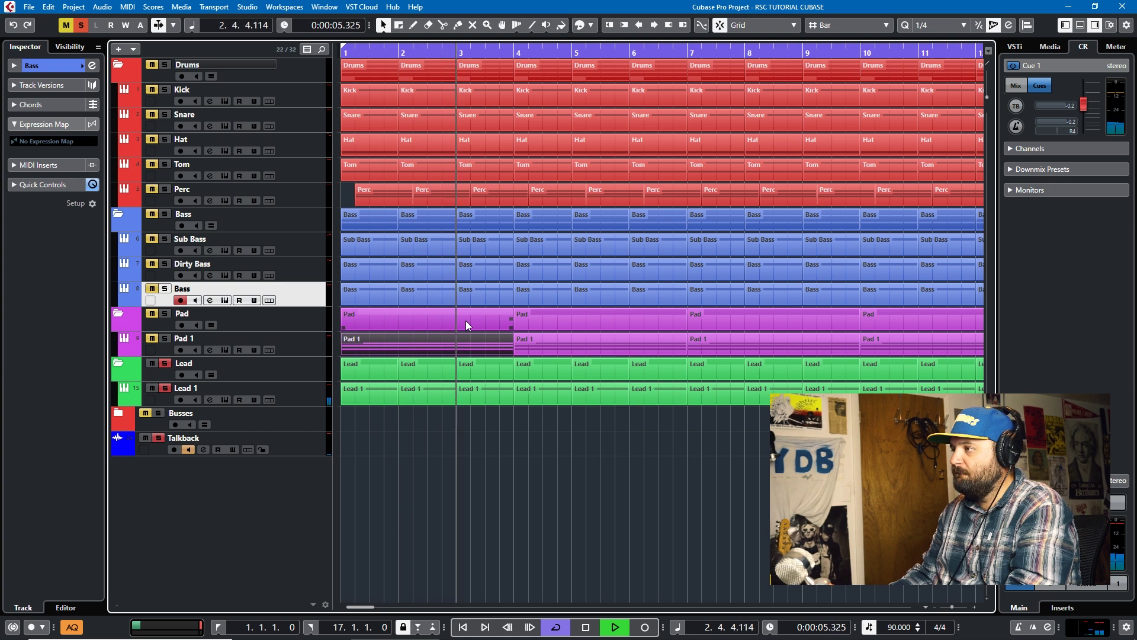
key("space")
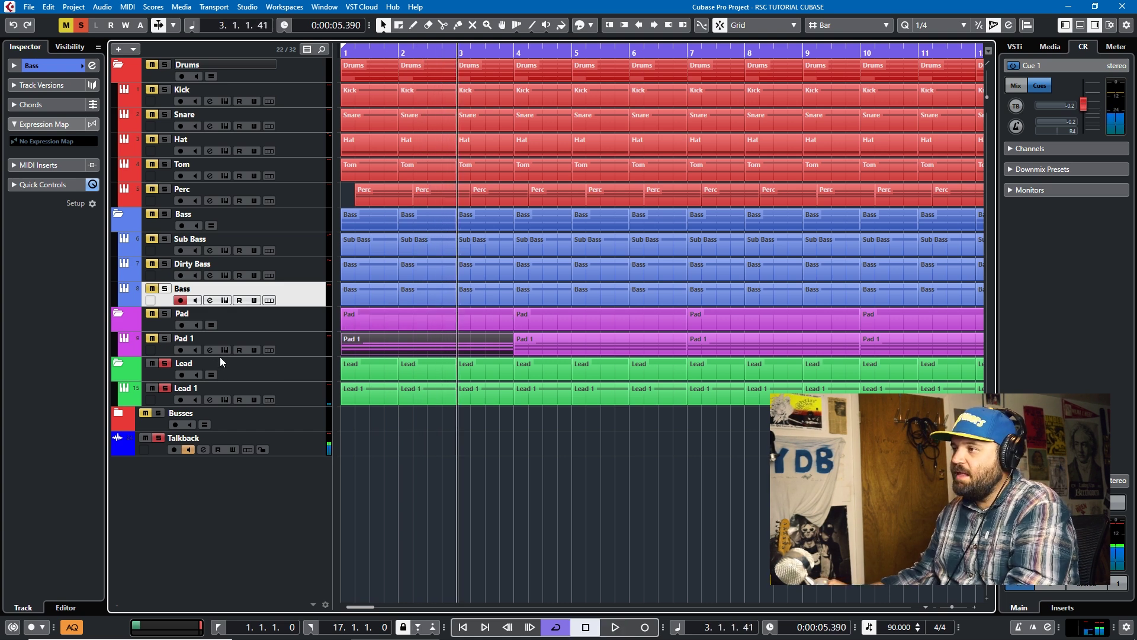
left_click(229, 399)
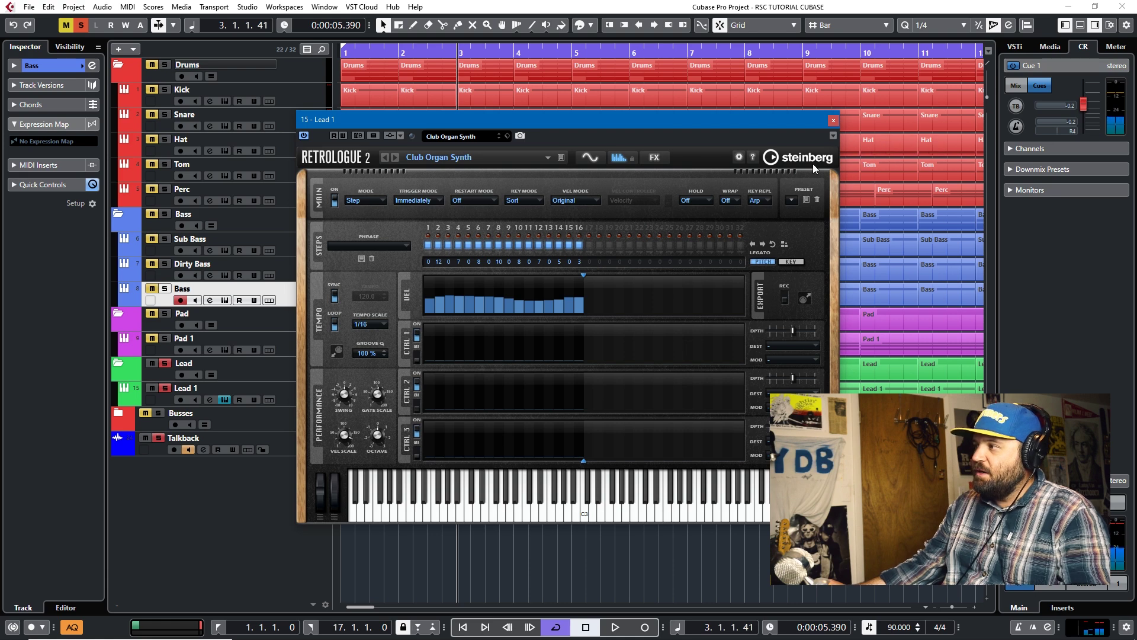
left_click(832, 121)
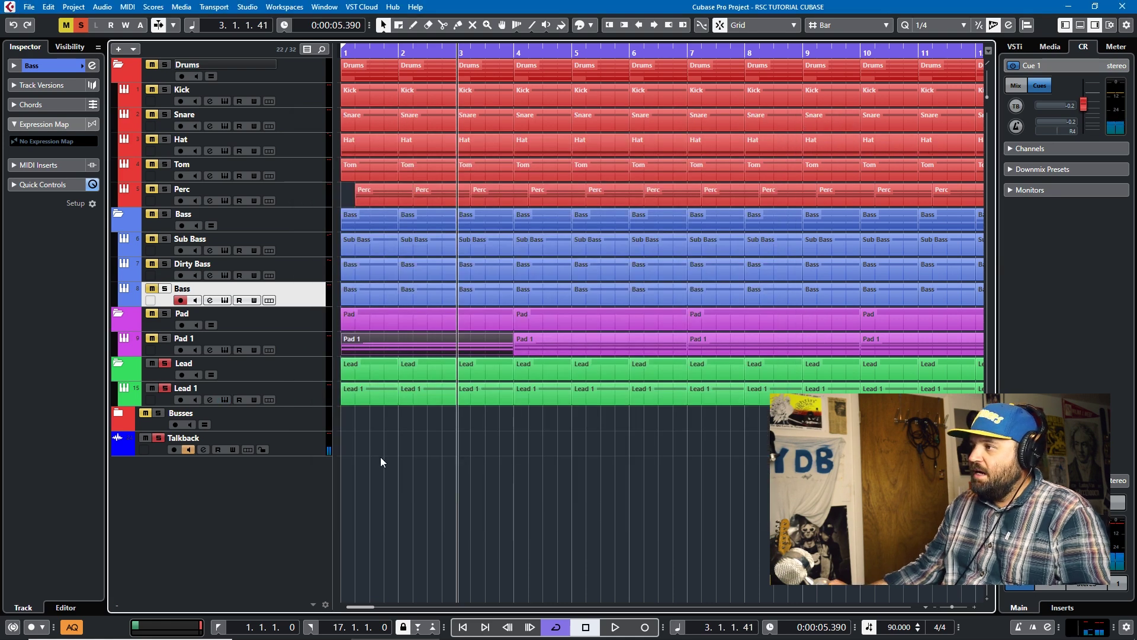
double_click(368, 397)
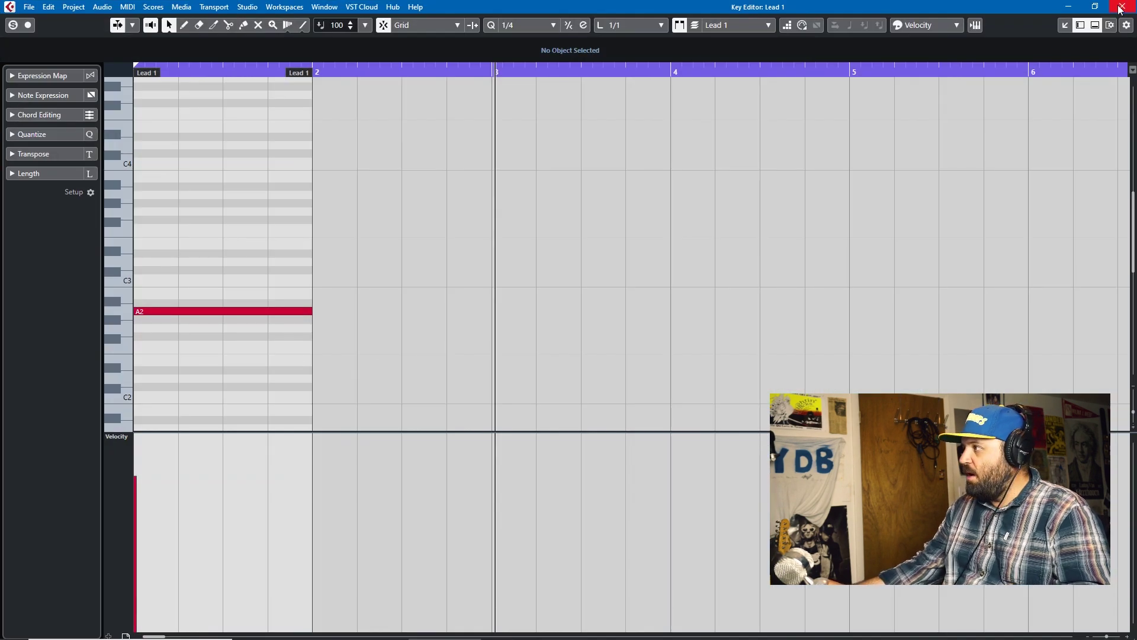
left_click(1122, 8)
double_click(383, 167)
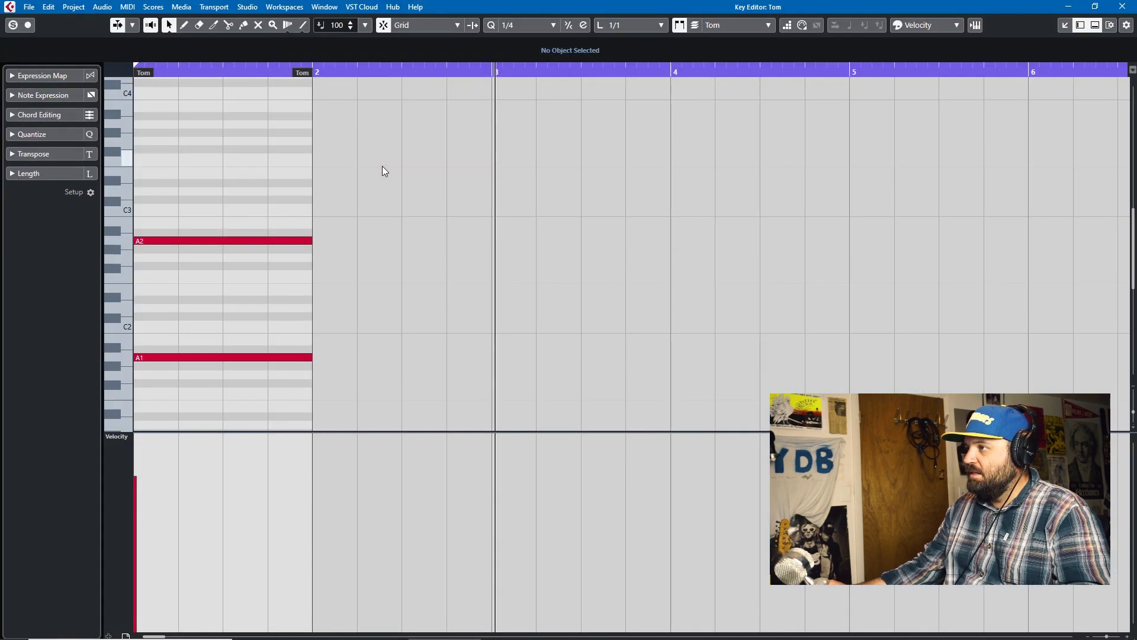
left_click(1122, 7)
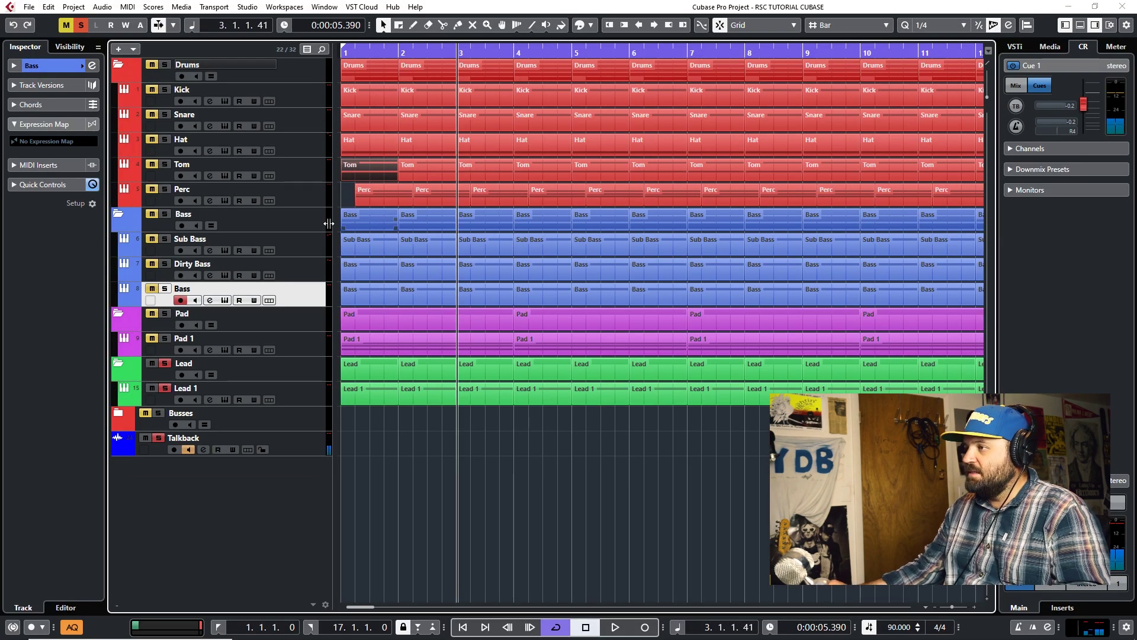
- Unsolo the Lead folder and start playback from the project start
left_click(165, 388)
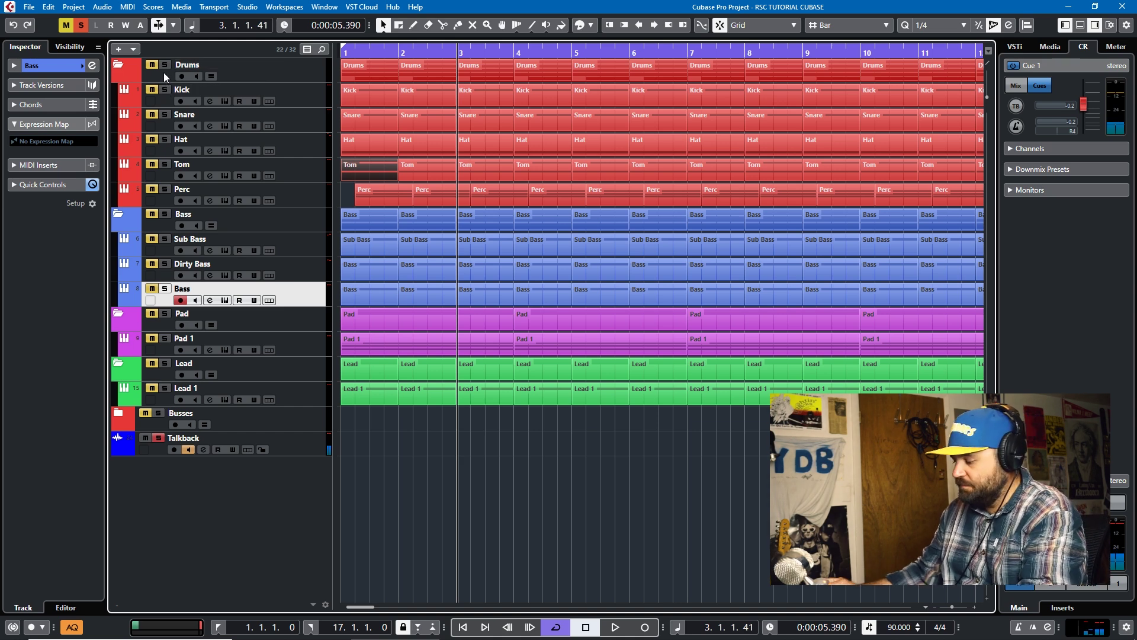
key("period")
key("space")
- Solo Kick, Snare, Hat, Tom, Perc, Sub Bass, Dirty Bass and Bass one after another
left_click(165, 89)
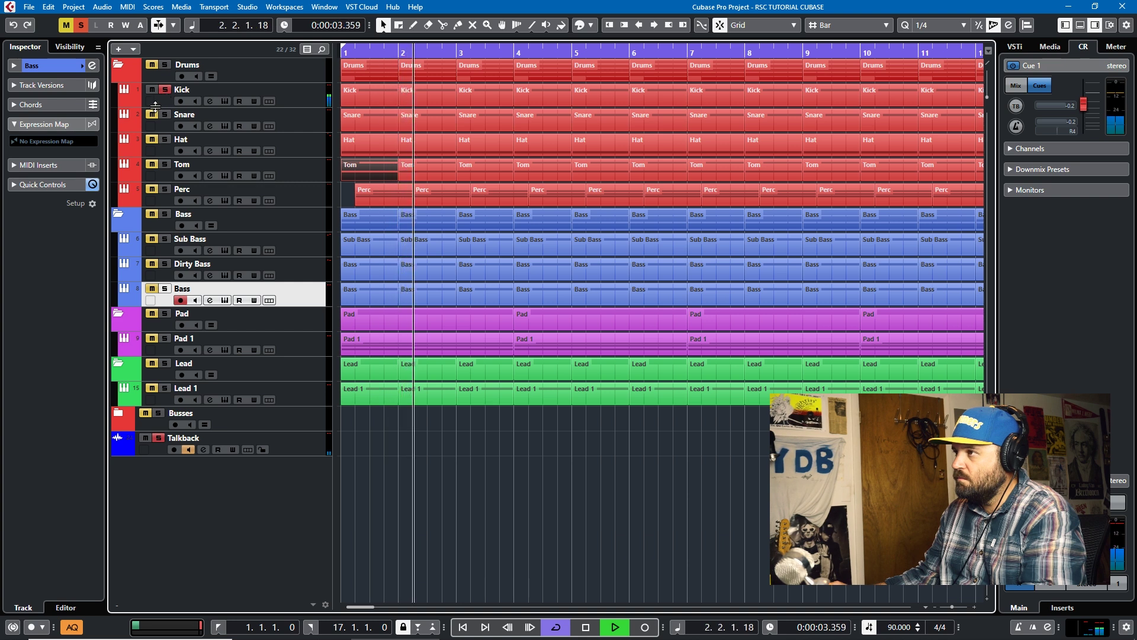
left_click(165, 115)
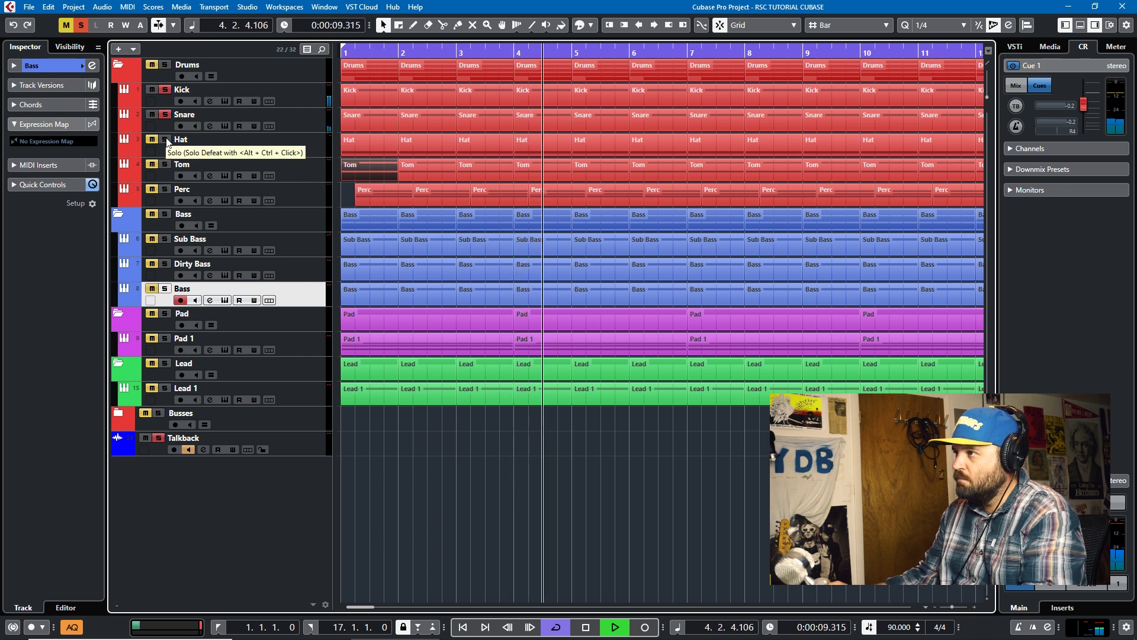
left_click(167, 140)
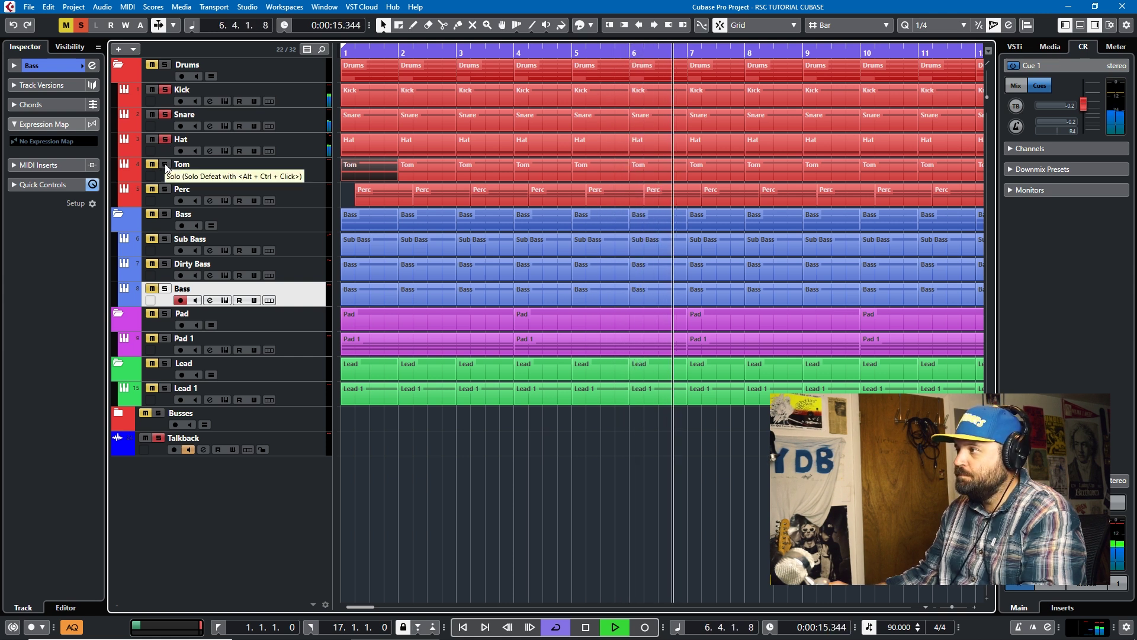
left_click(165, 165)
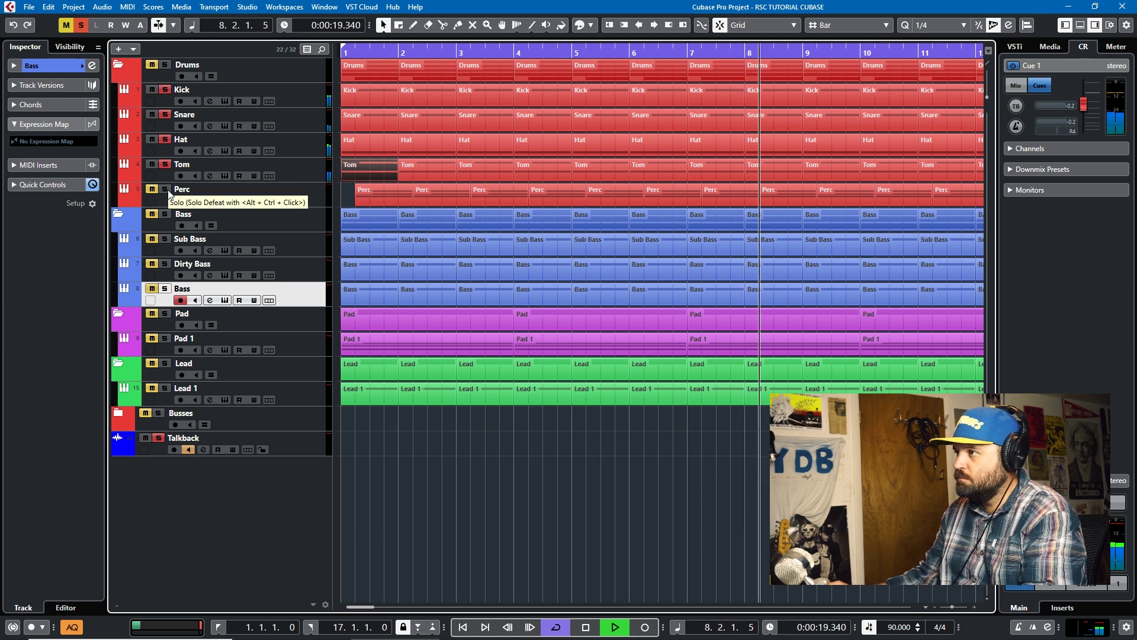
left_click(167, 190)
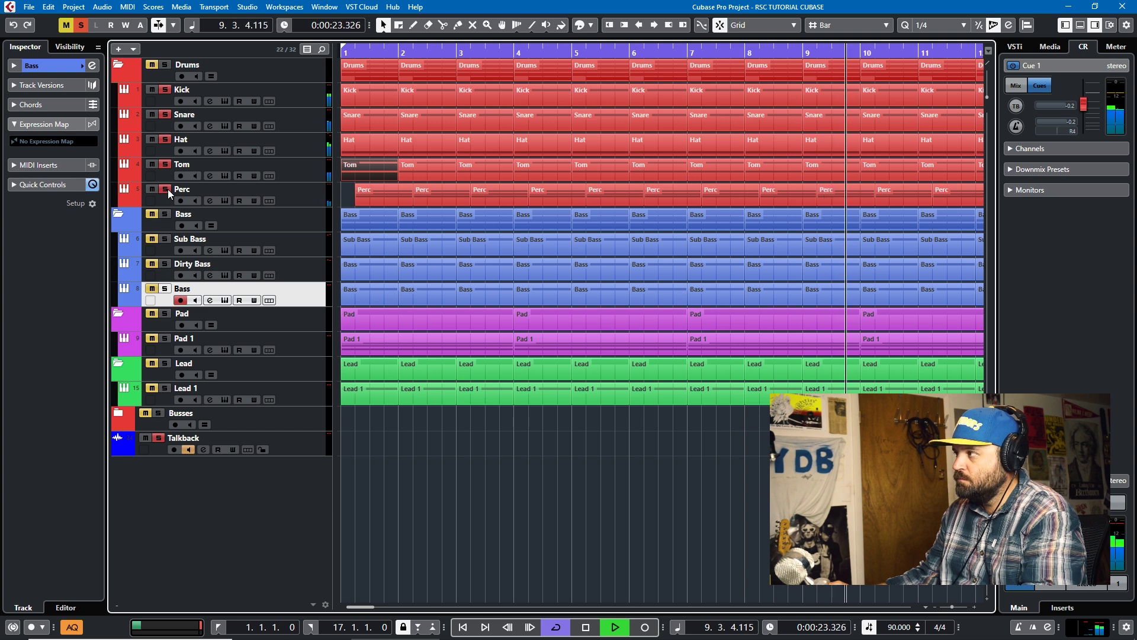
left_click(166, 239)
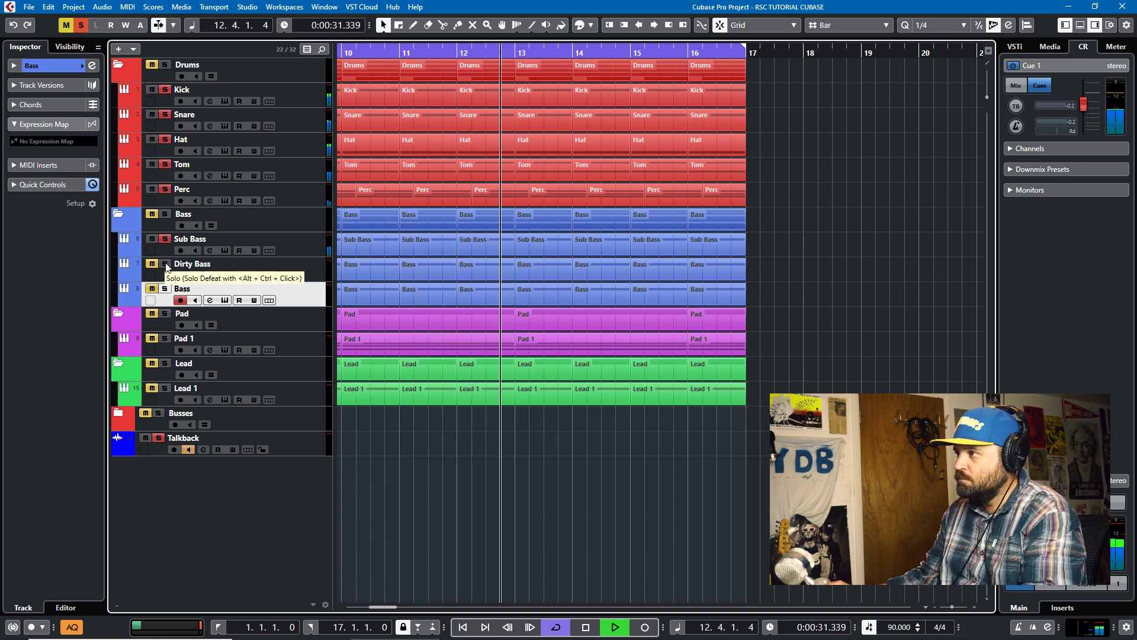
left_click(165, 264)
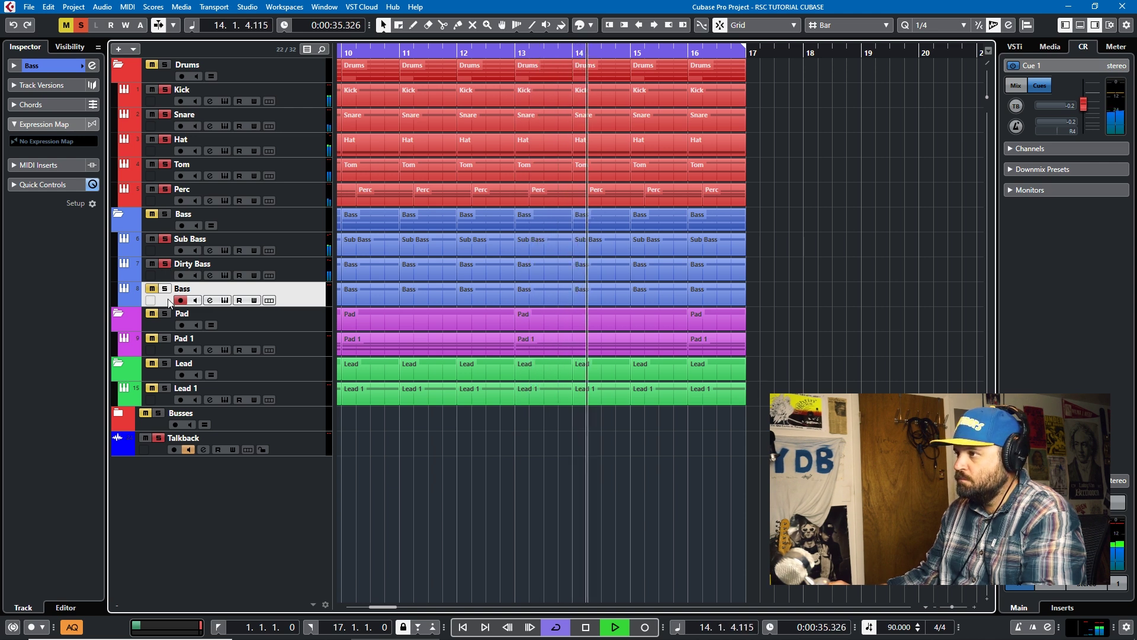
left_click(165, 289)
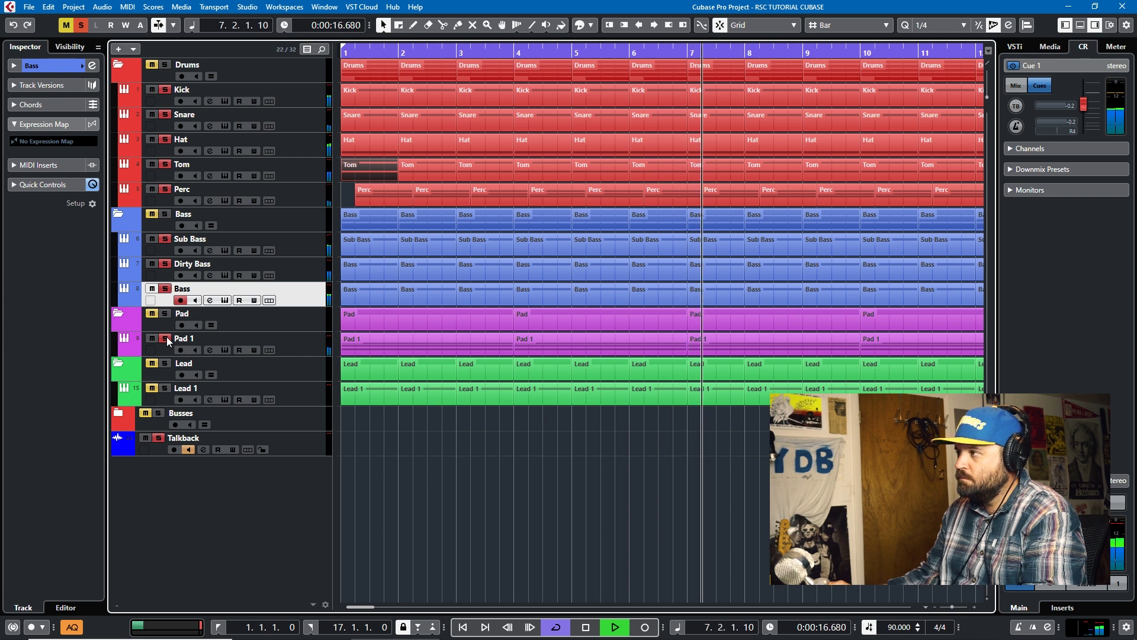
- Add Lead 1 to the solo, then unsolo Hat, Tom, Perc, Sub Bass, Dirty Bass, Bass and Pad 1
left_click(166, 388)
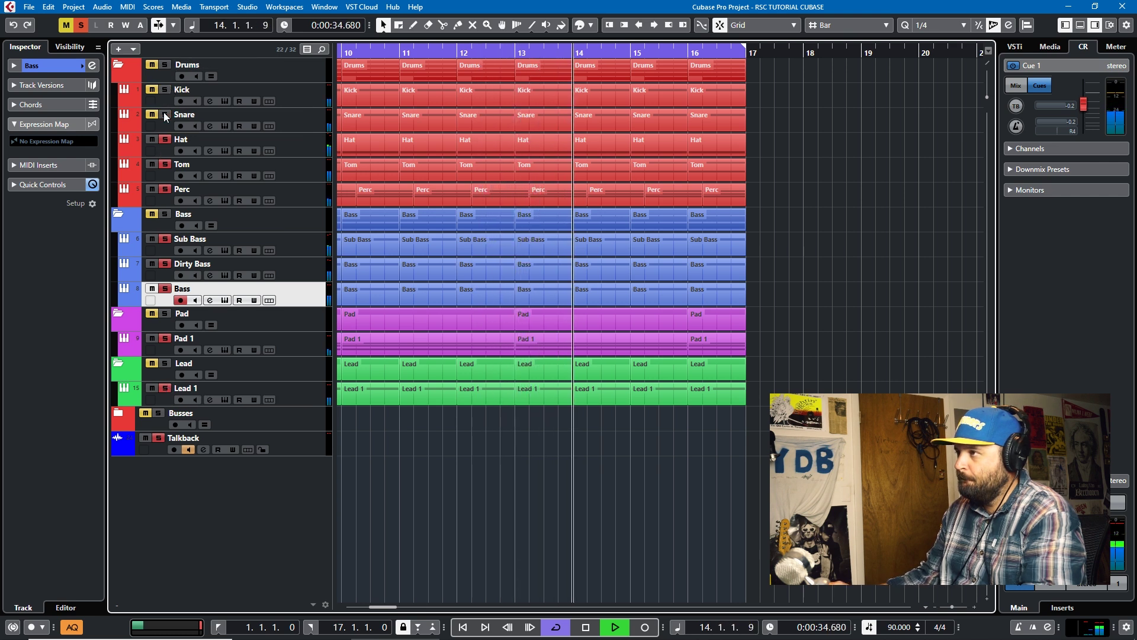
left_click(165, 140)
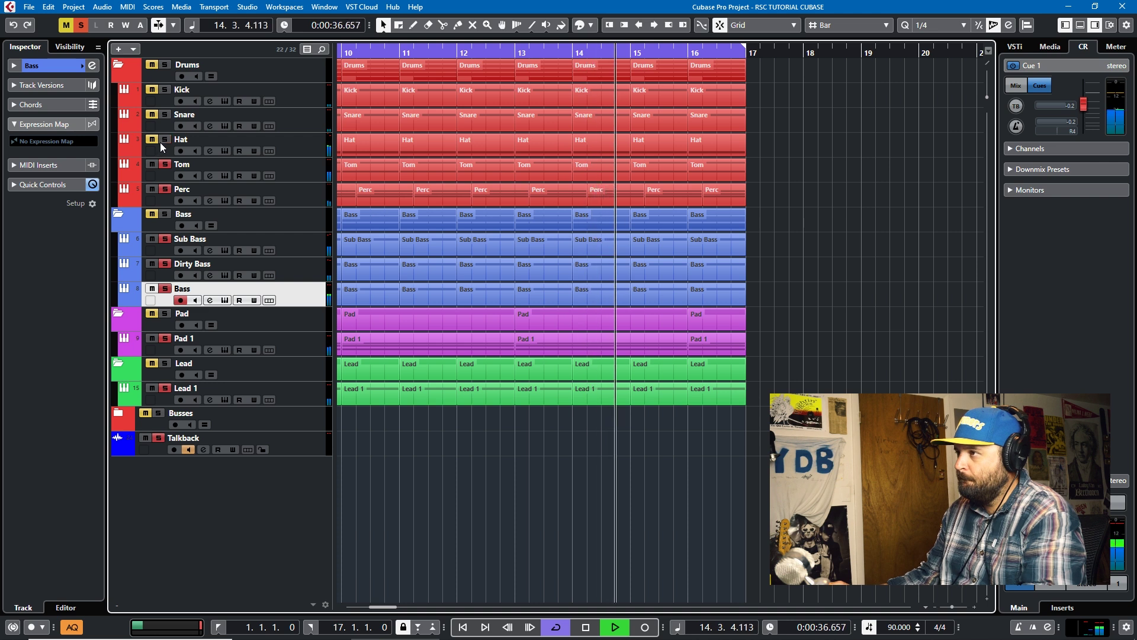
left_click(165, 164)
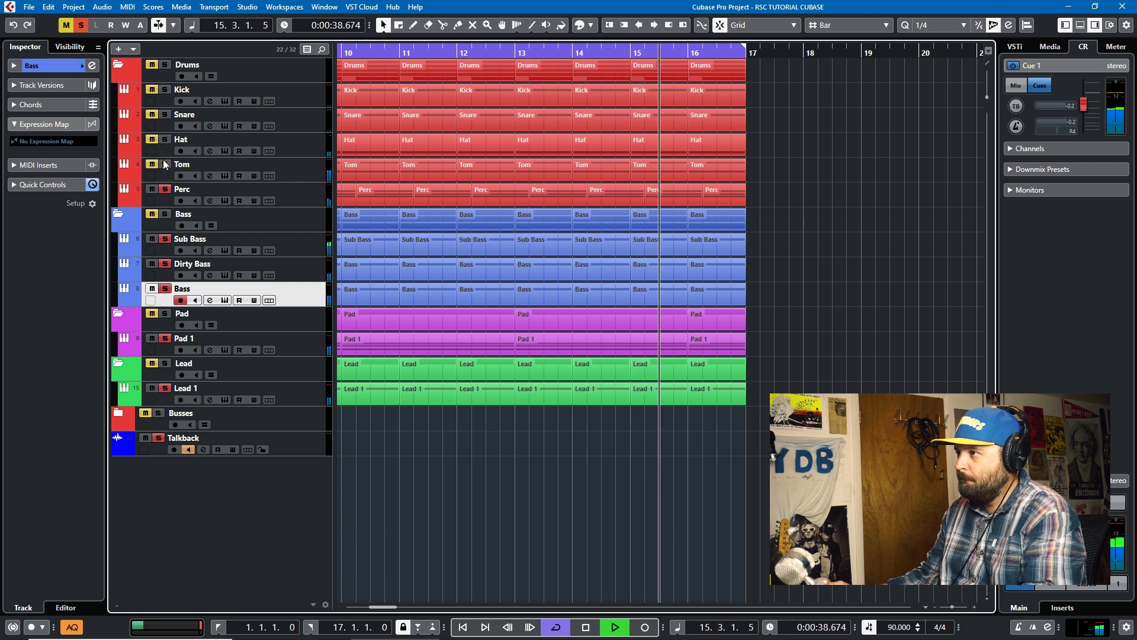
left_click(165, 189)
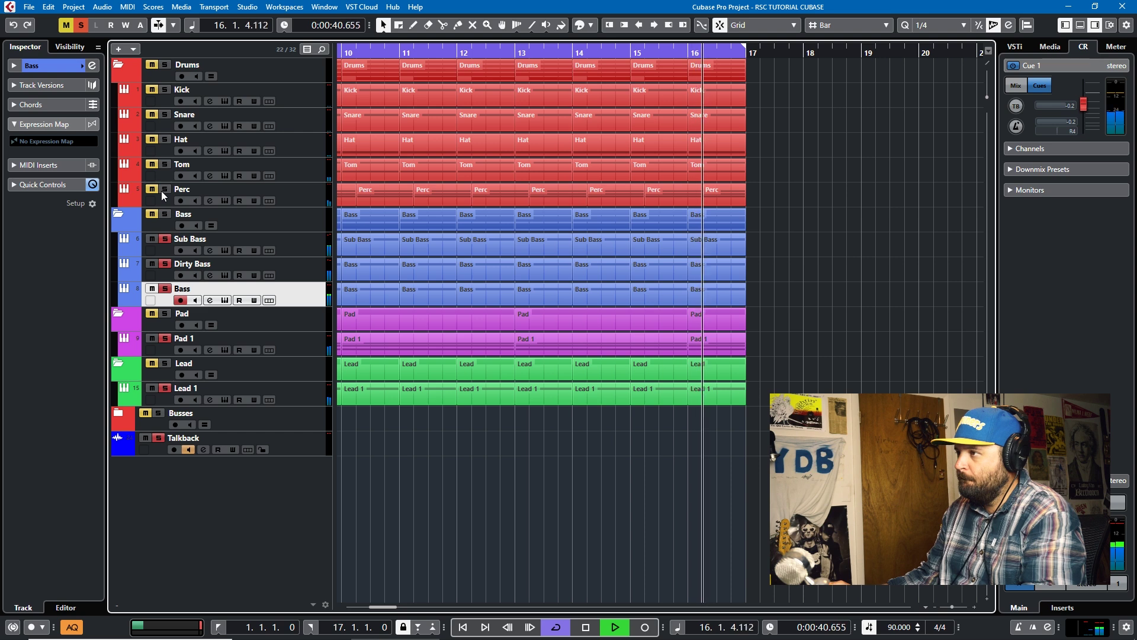
left_click(166, 239)
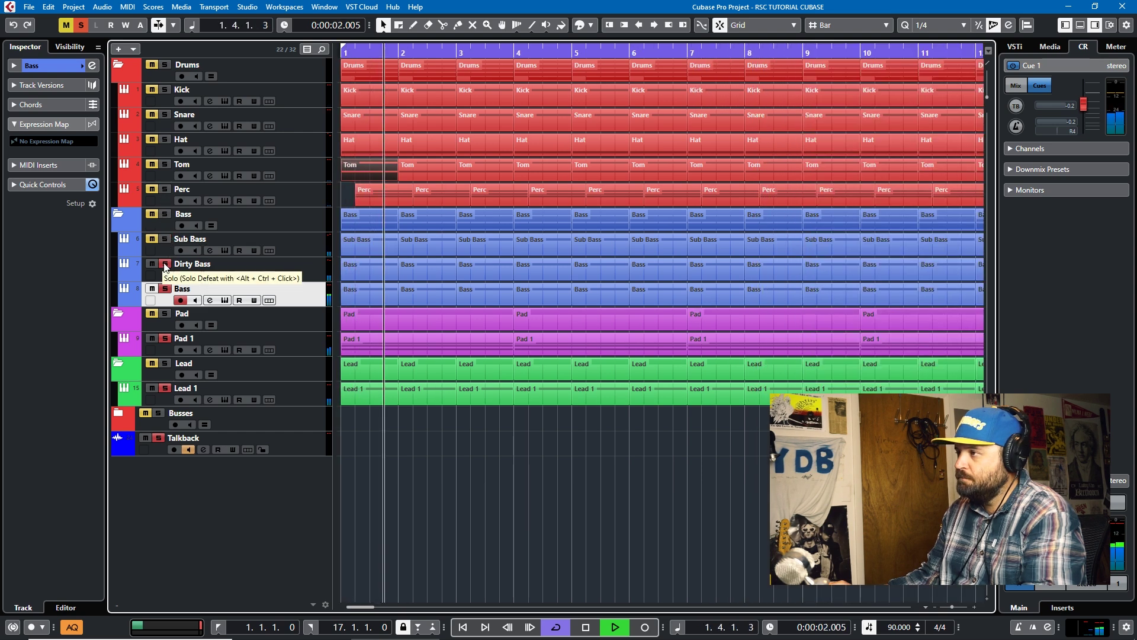
left_click(166, 265)
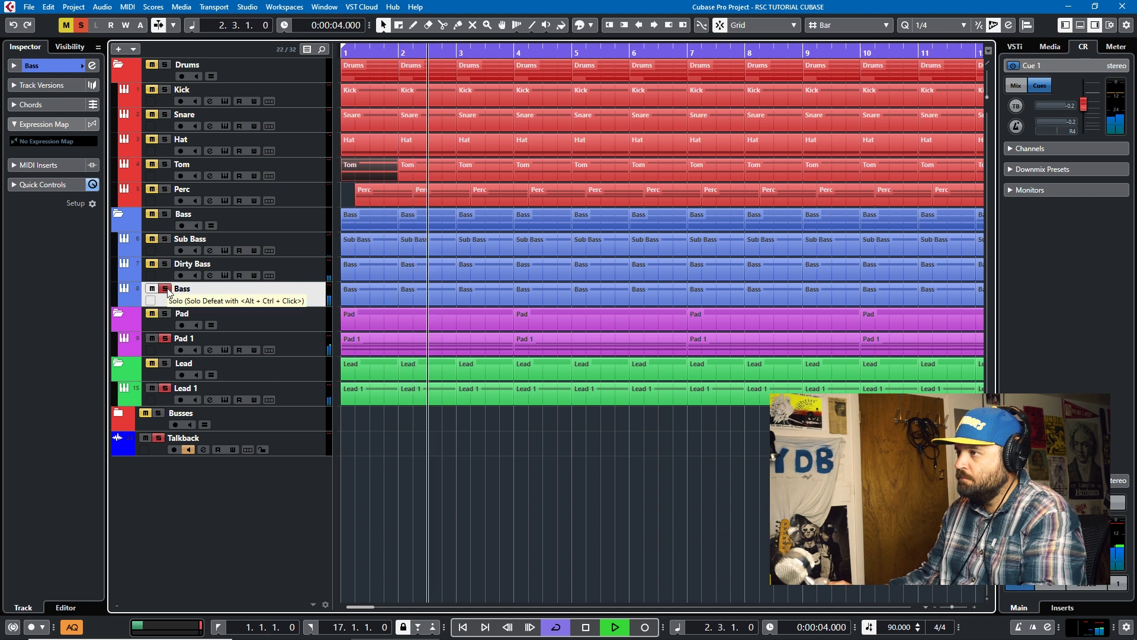
left_click(166, 289)
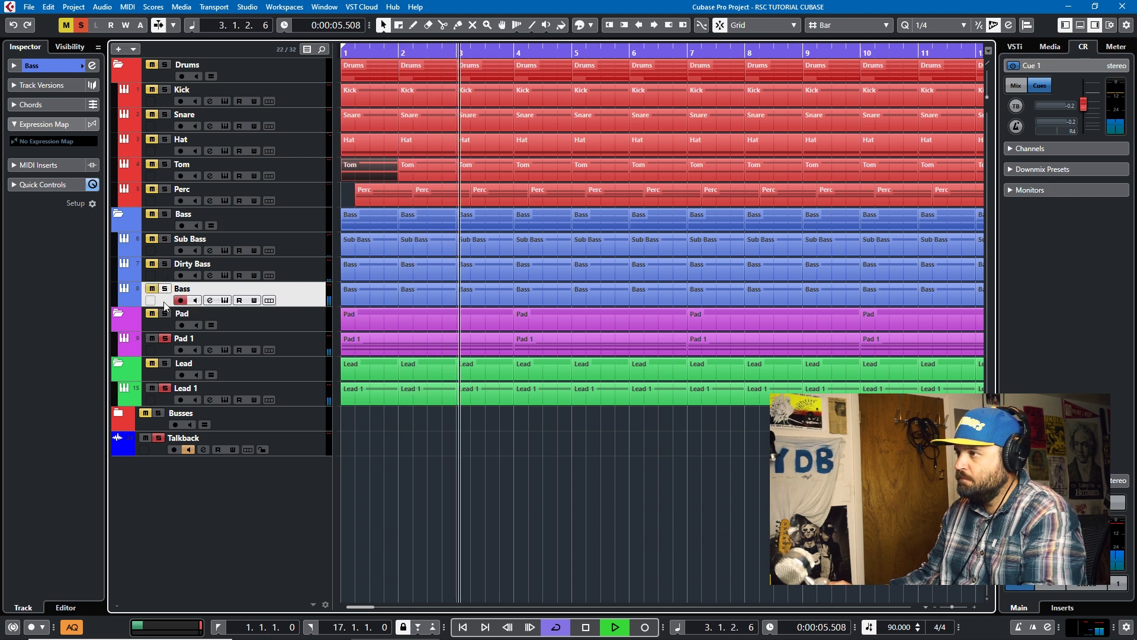
left_click(166, 340)
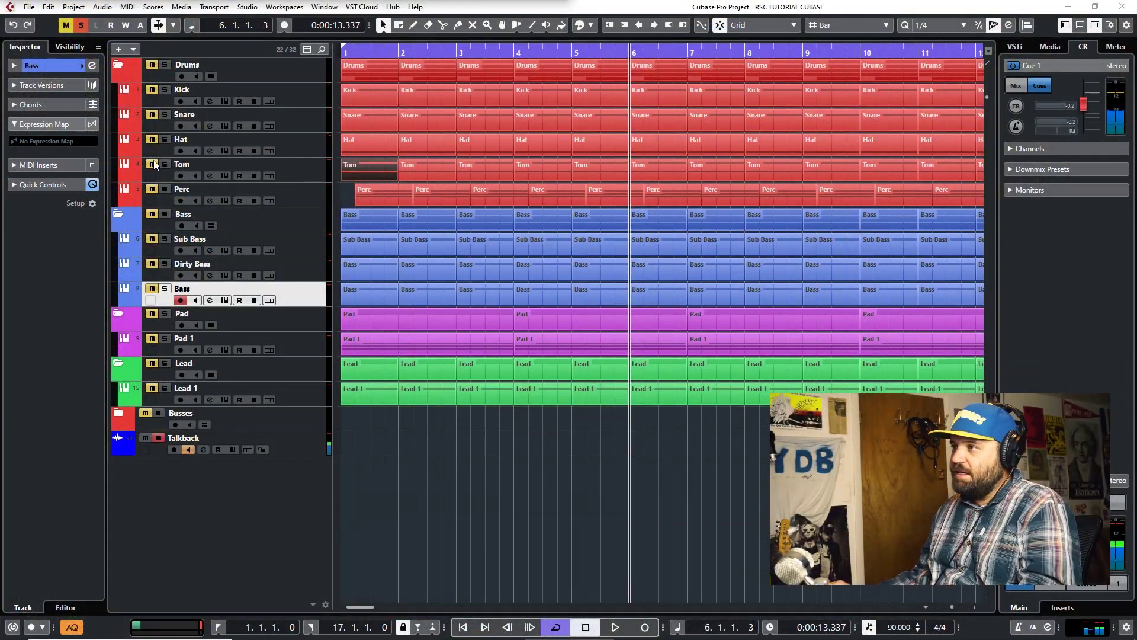
- Open Tom's Synth Tom Raw Retrologue window, check its Synth and Arp pages, and solo Tom to audition it
left_click(224, 175)
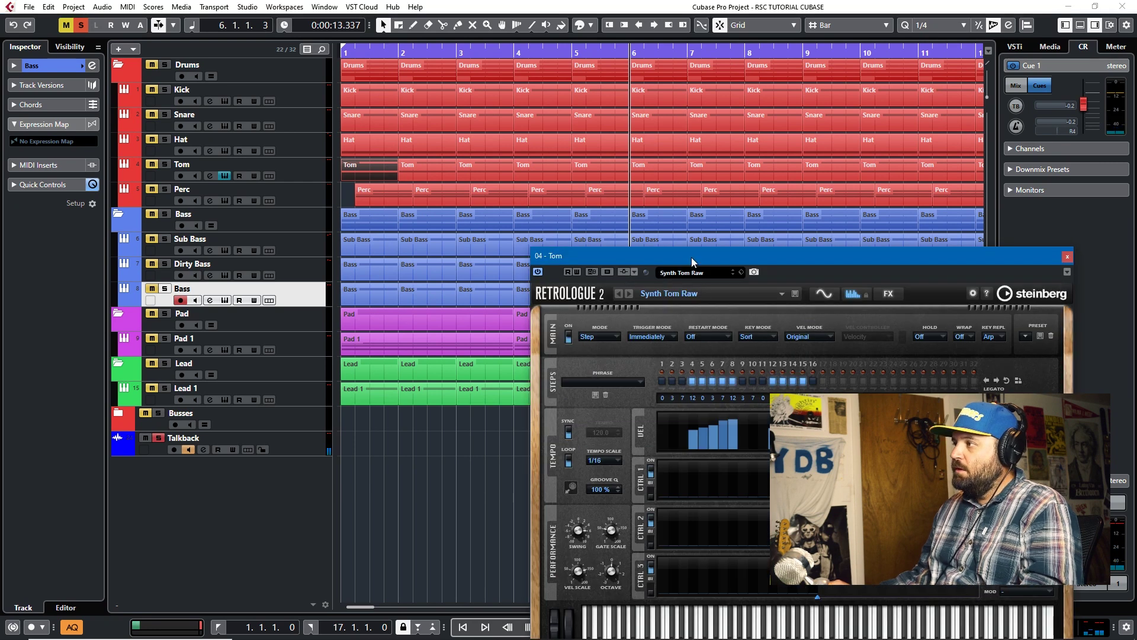
left_click_drag(691, 257, 354, 19)
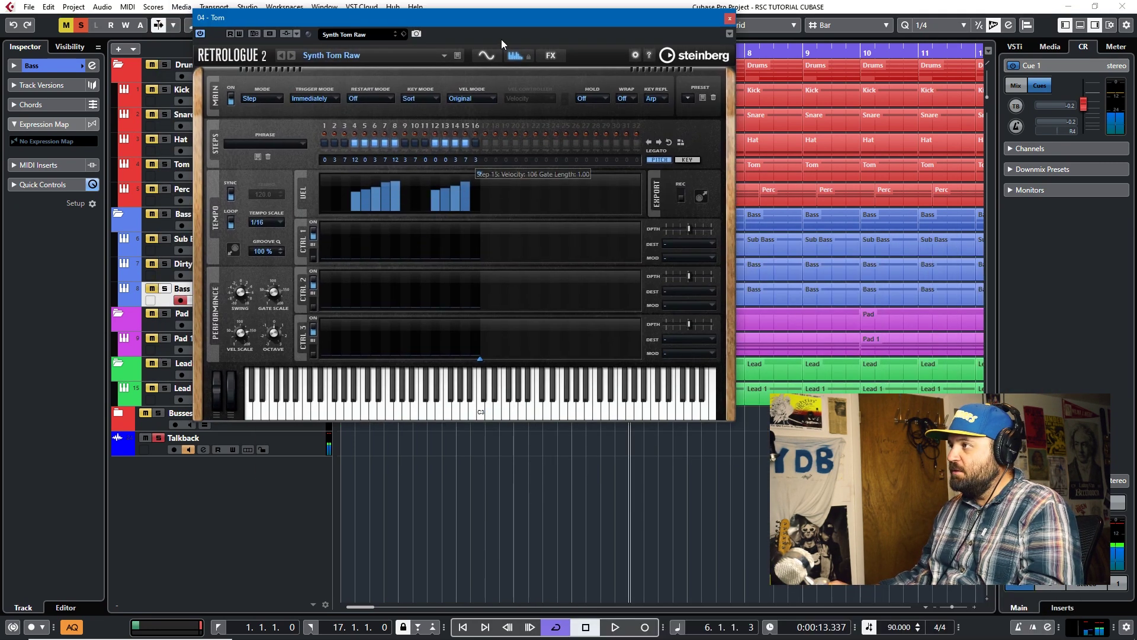
left_click(484, 56)
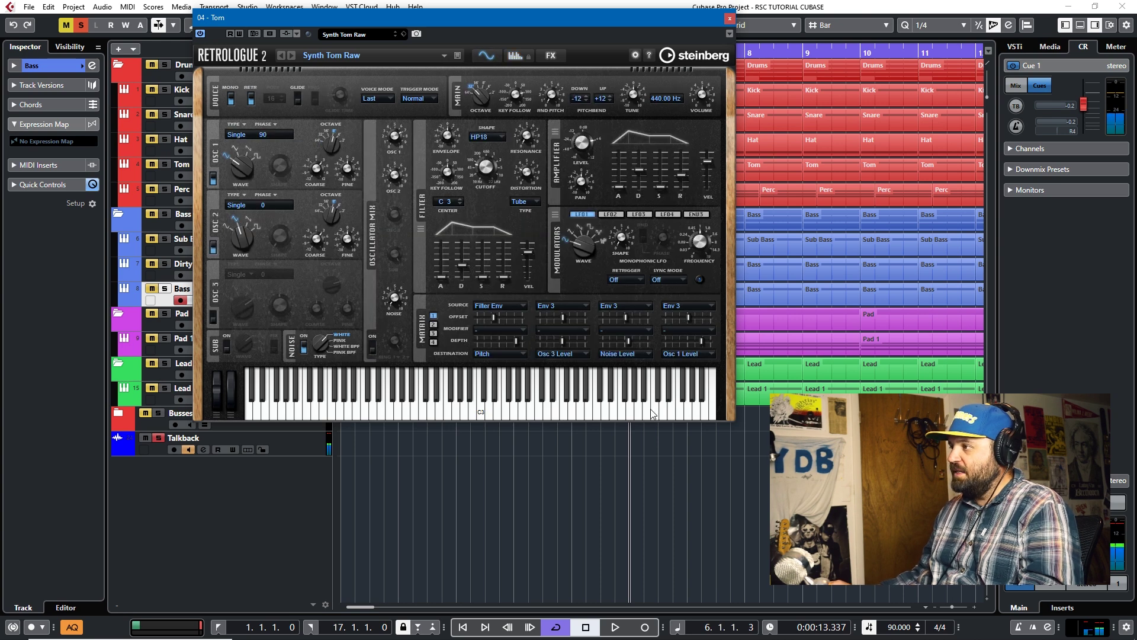
left_click(514, 55)
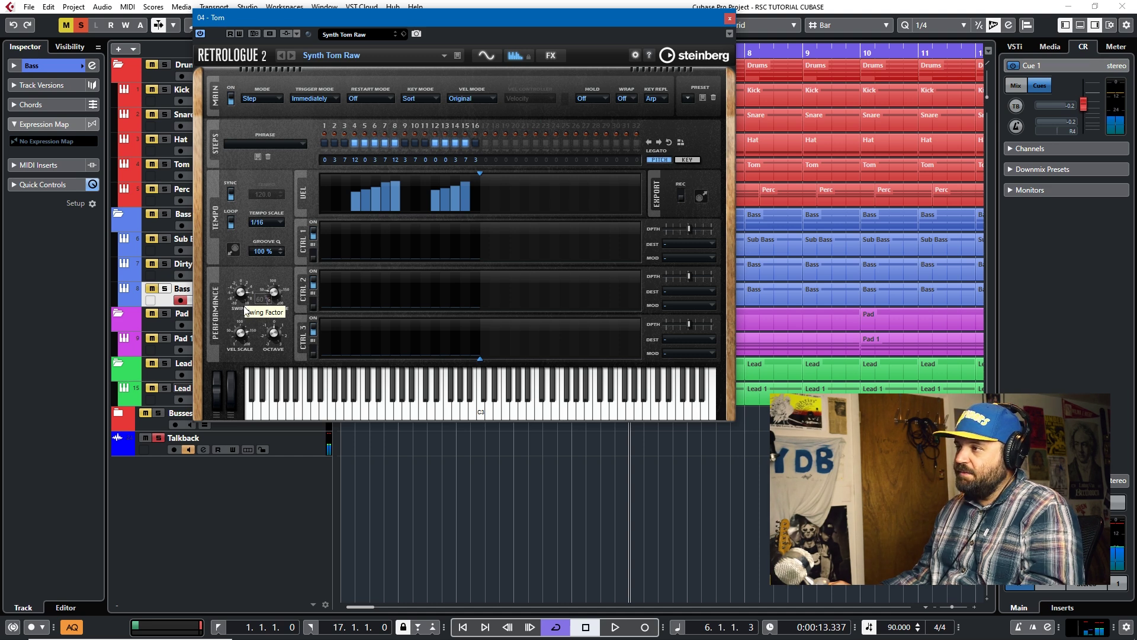
left_click(164, 166)
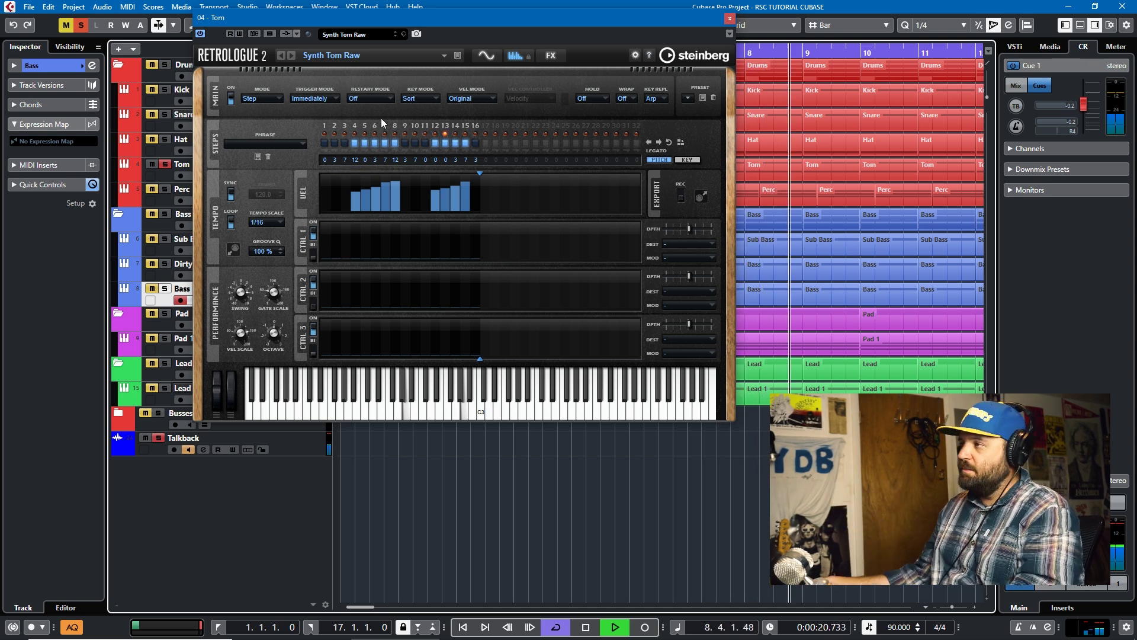
key("space")
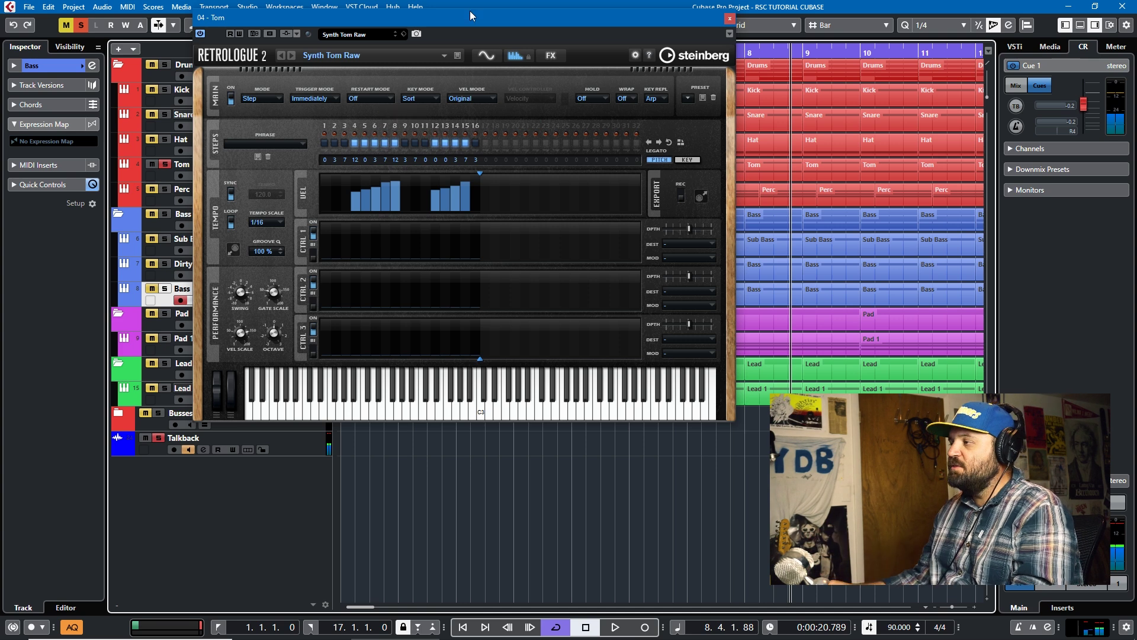